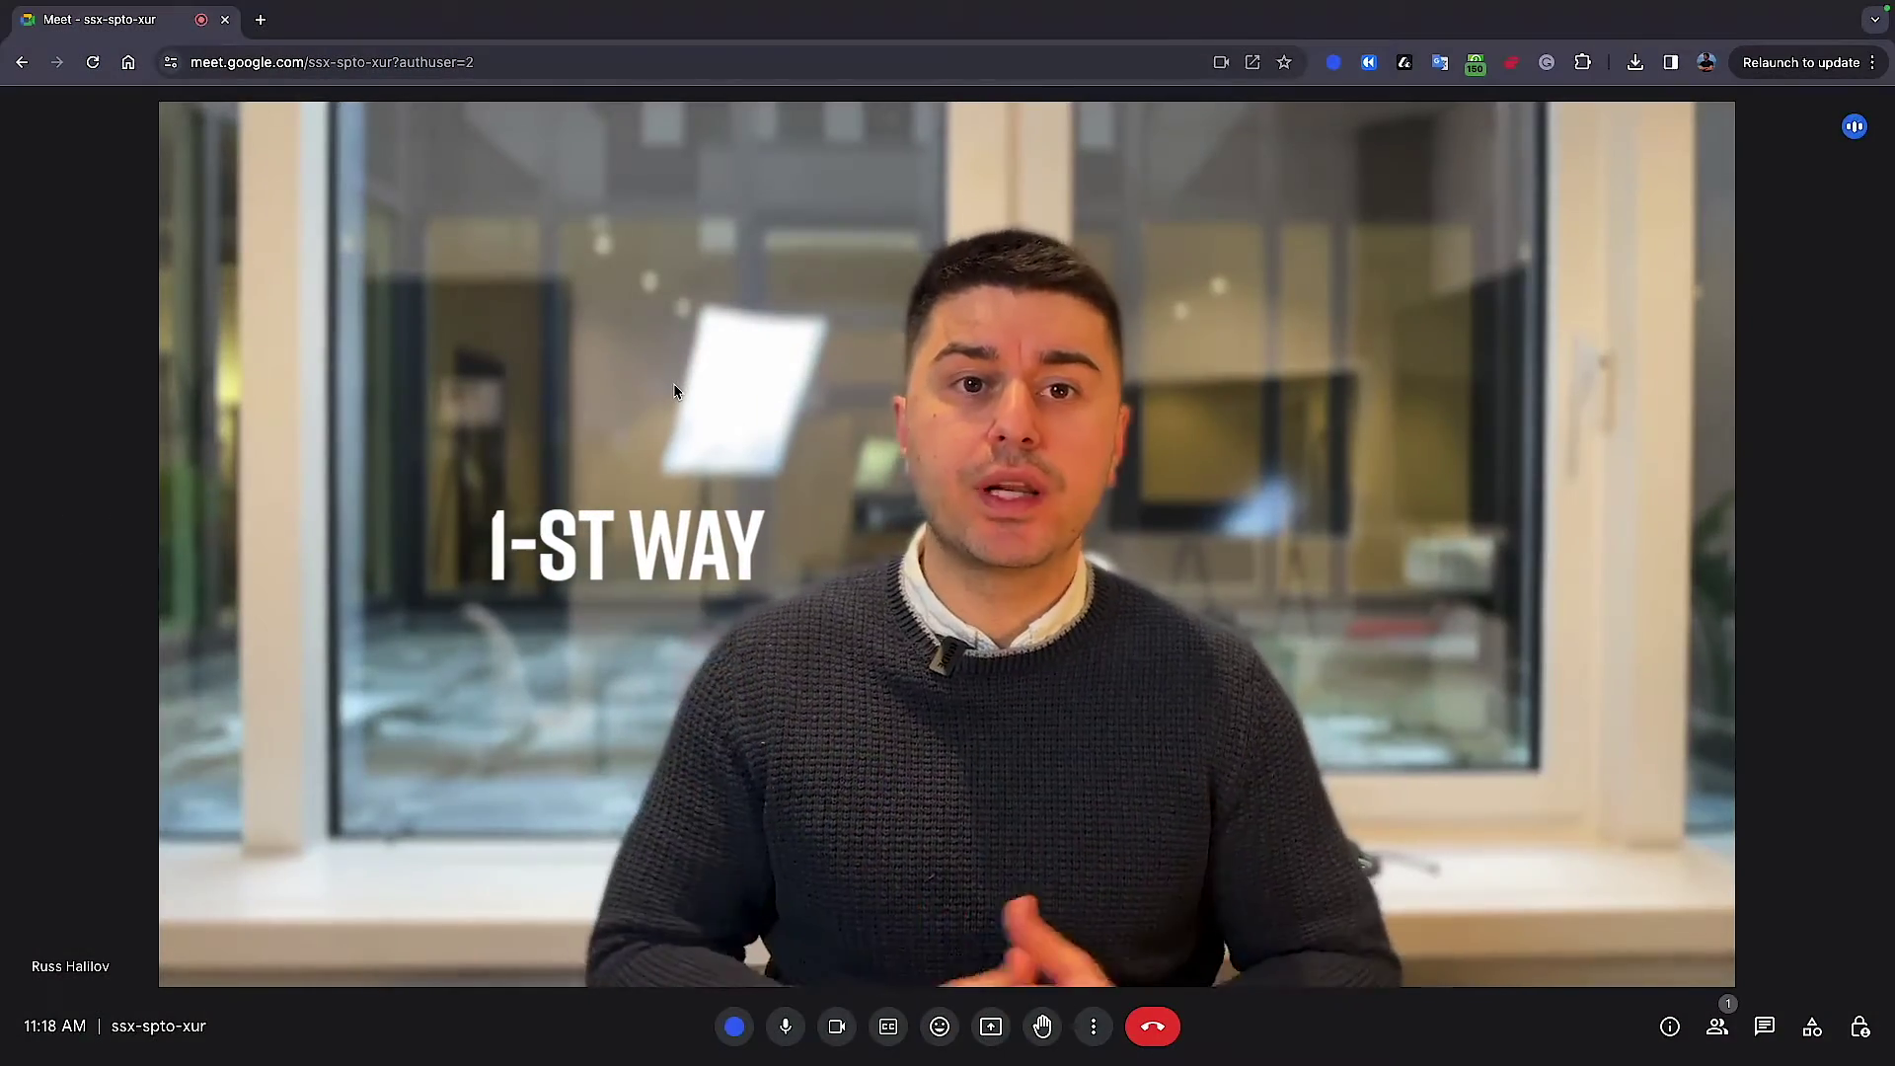
View the Bluedot: AI Meeting Recorder & Notetaker page in the Chrome Web Store, then return to the Google Meet call
{"action": "left_click", "coordinate": [261, 21]}
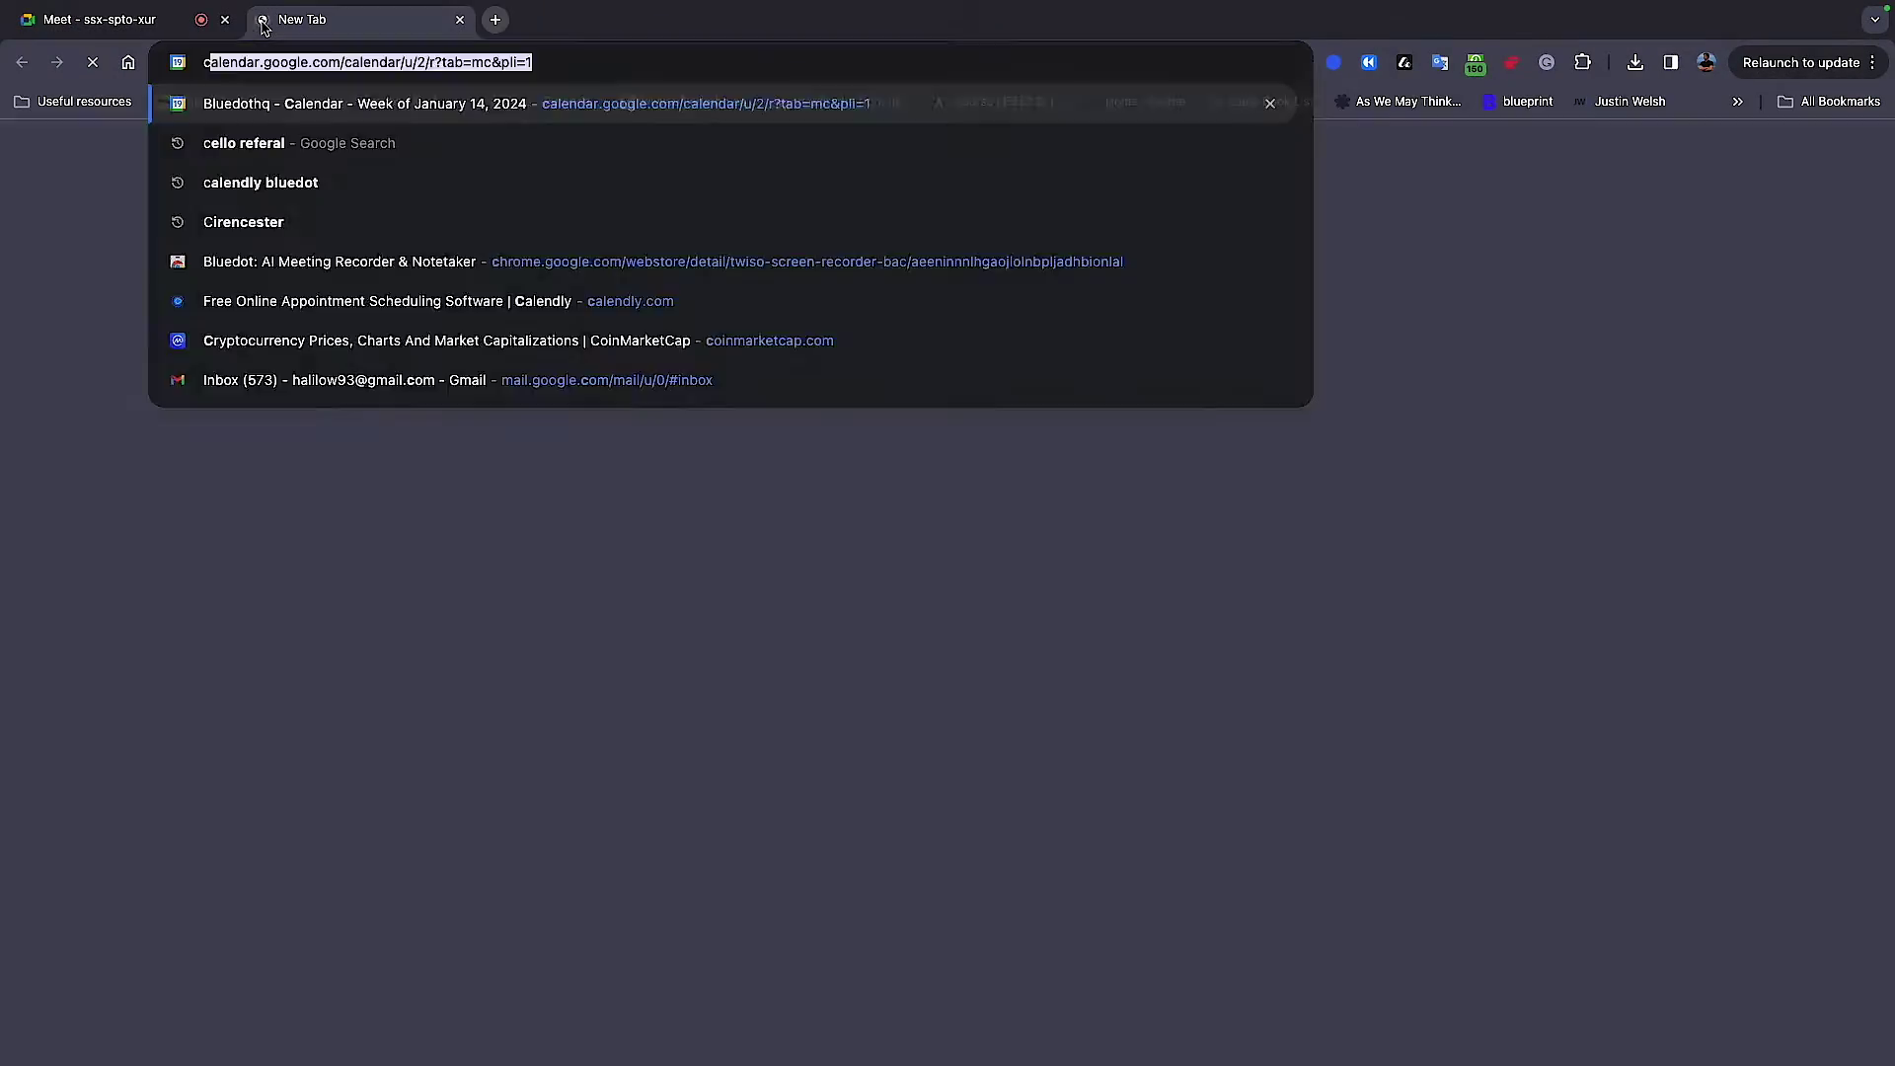
{"action": "type", "text": "chromewebstore.google.com/detail/bluedot-ai-meeting-record/aeeninnnlhgaojlolnbpljadhbionlal"}
{"action": "key", "text": "Return"}
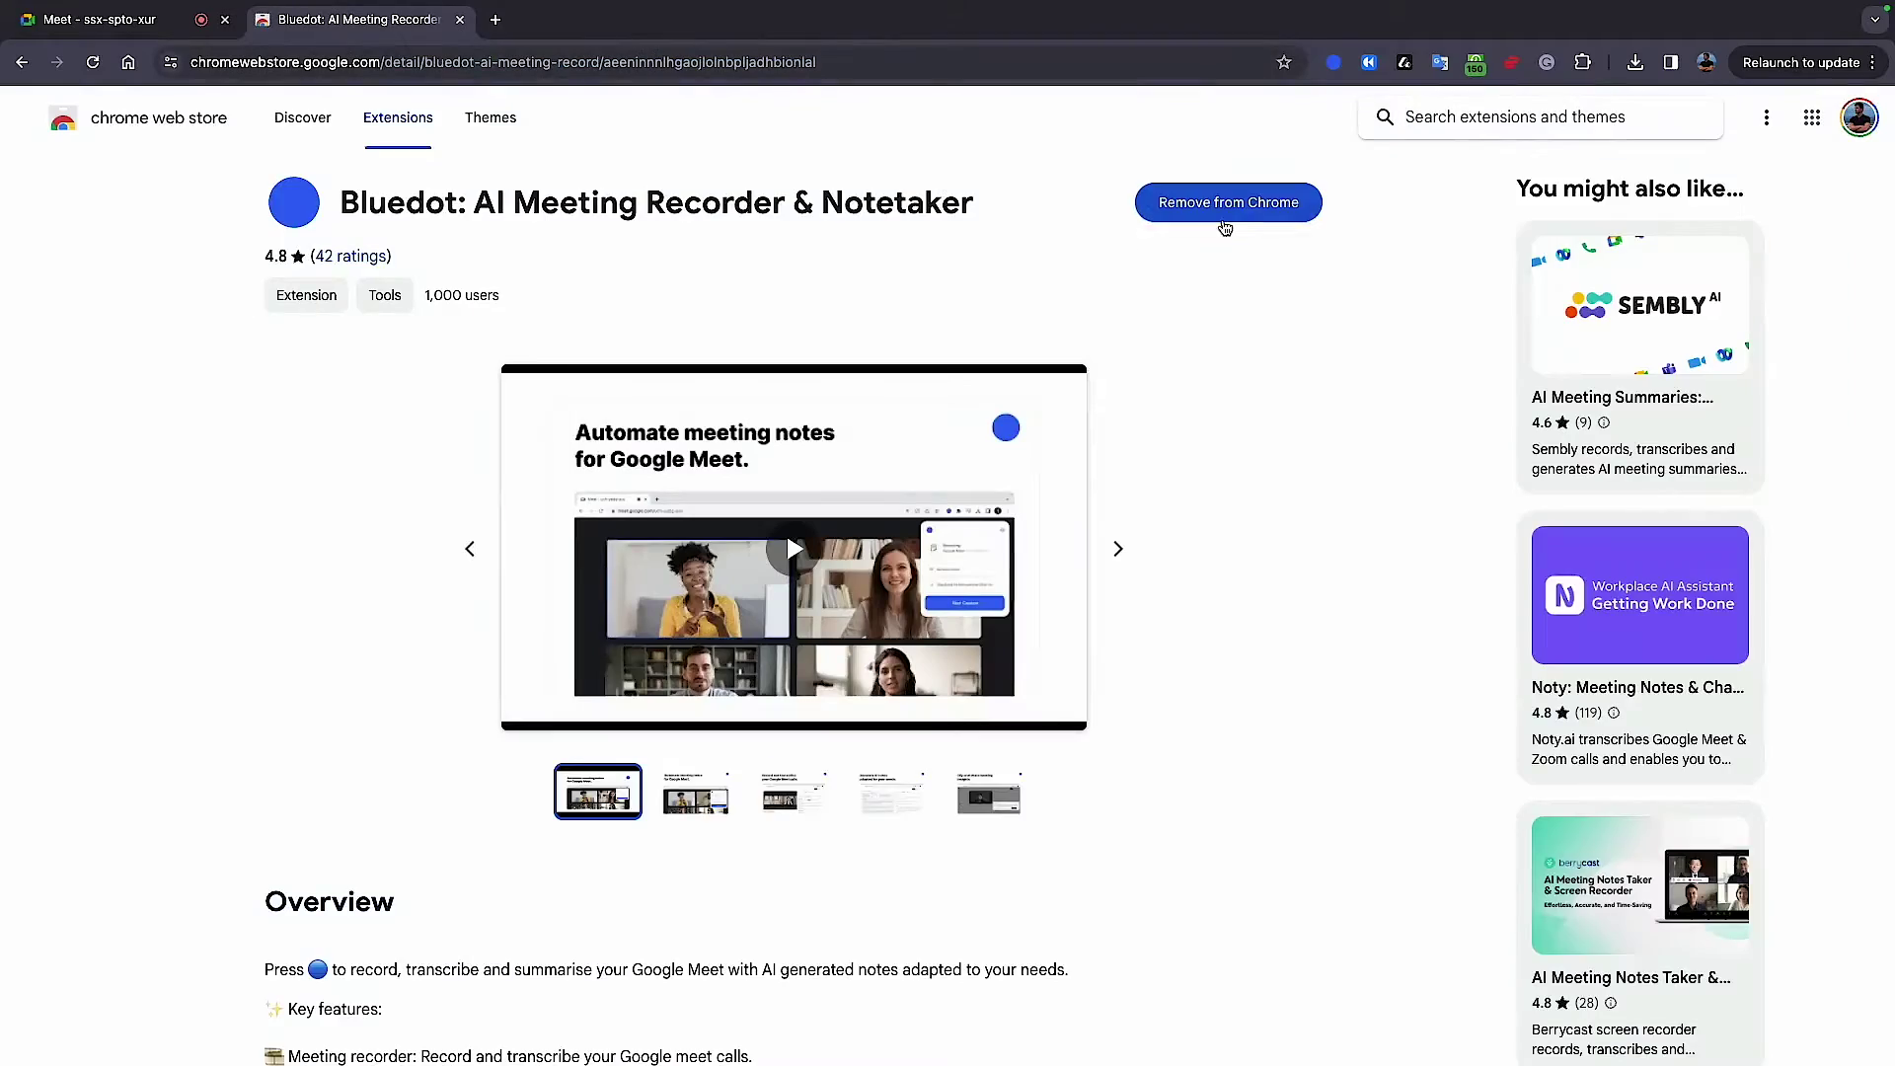
{"action": "left_click", "coordinate": [460, 19]}
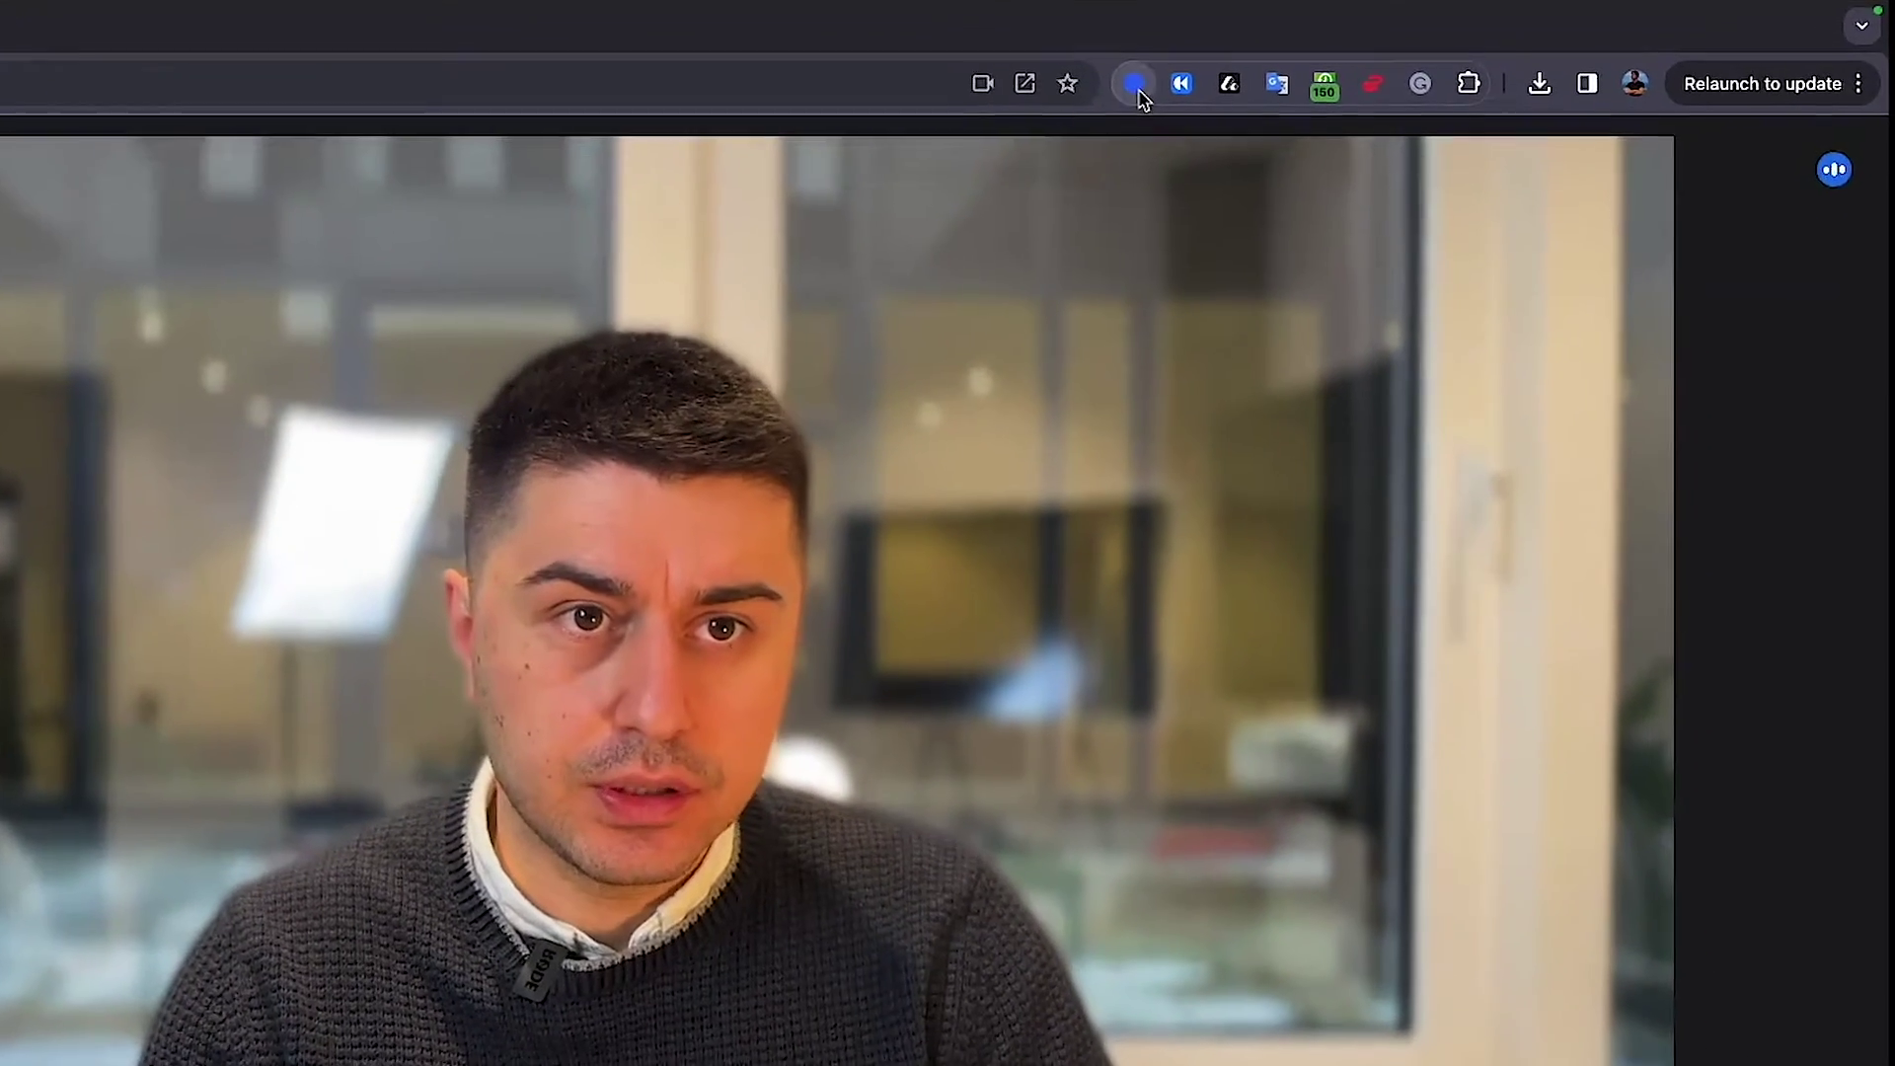
In the Bluedot extension's settings, keep the recording notification off and choose Video/audio as the recording type
{"action": "left_click", "coordinate": [1155, 93]}
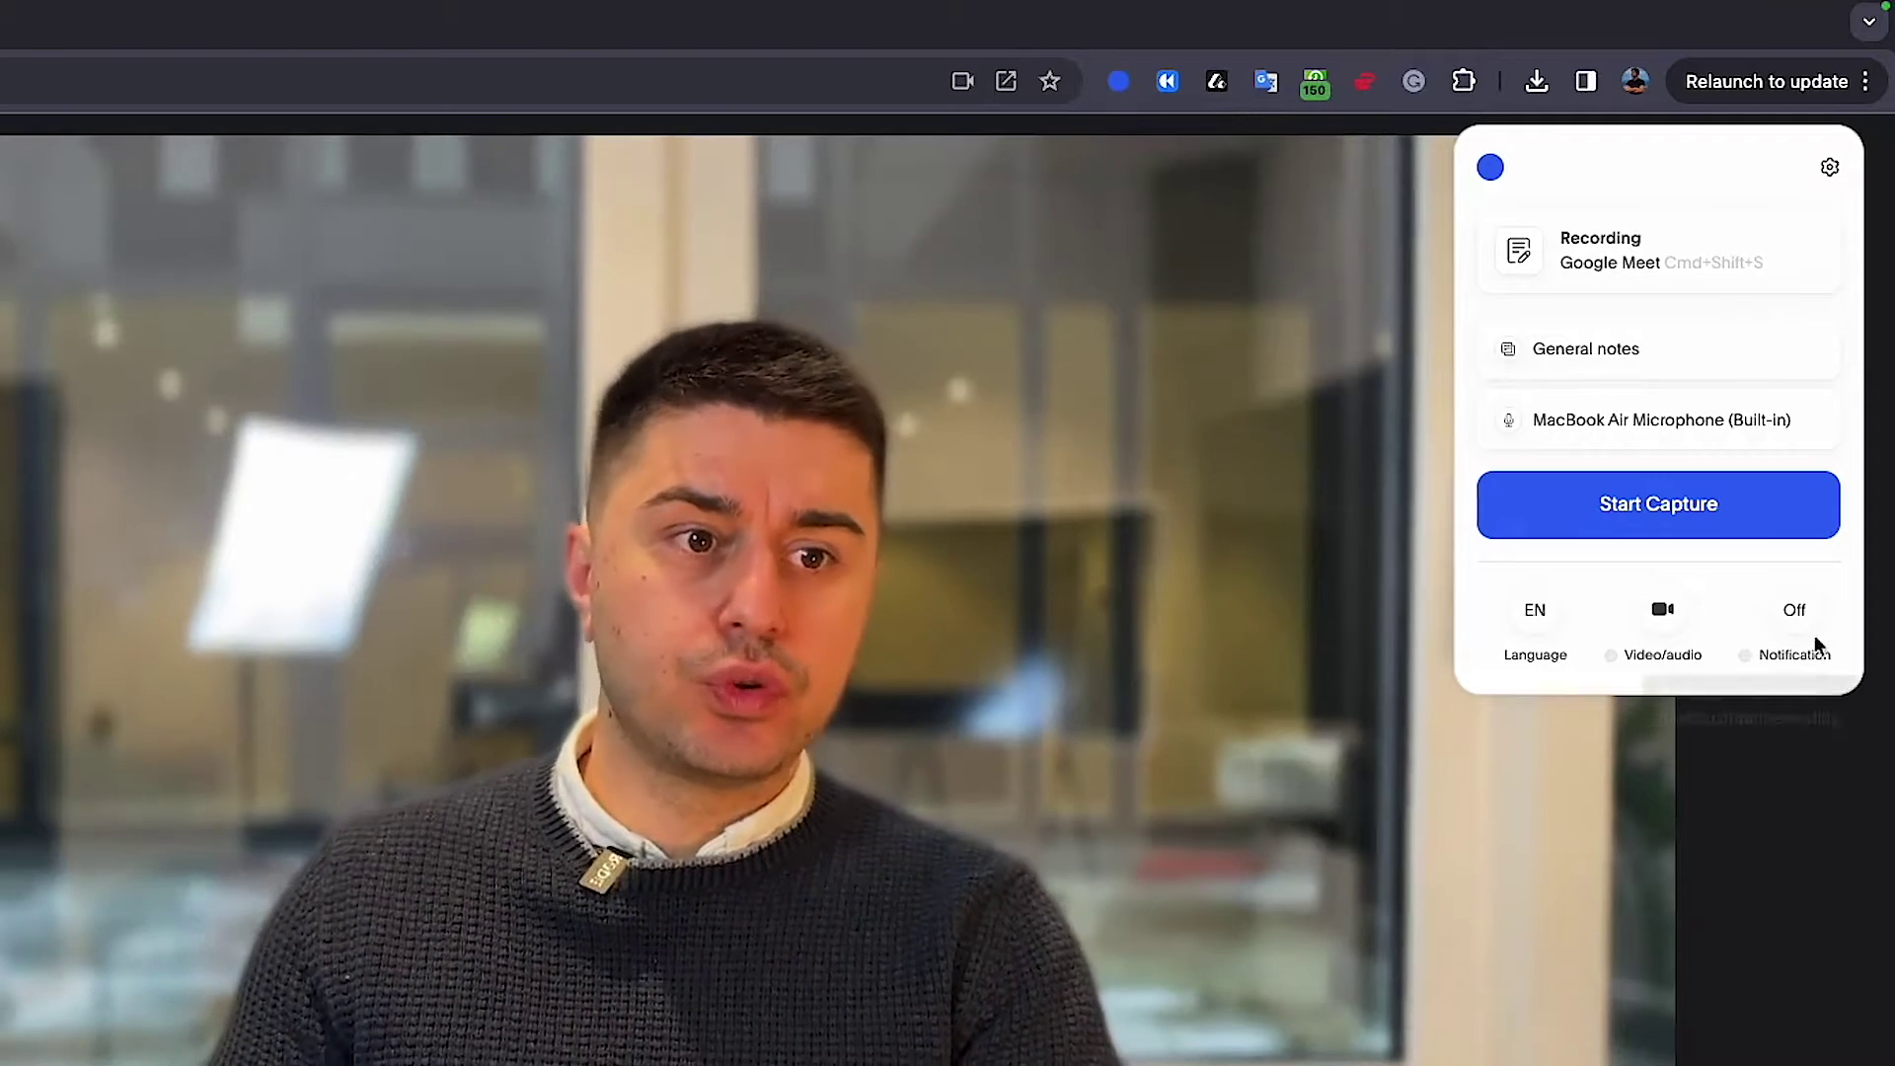
{"action": "left_click", "coordinate": [1789, 617]}
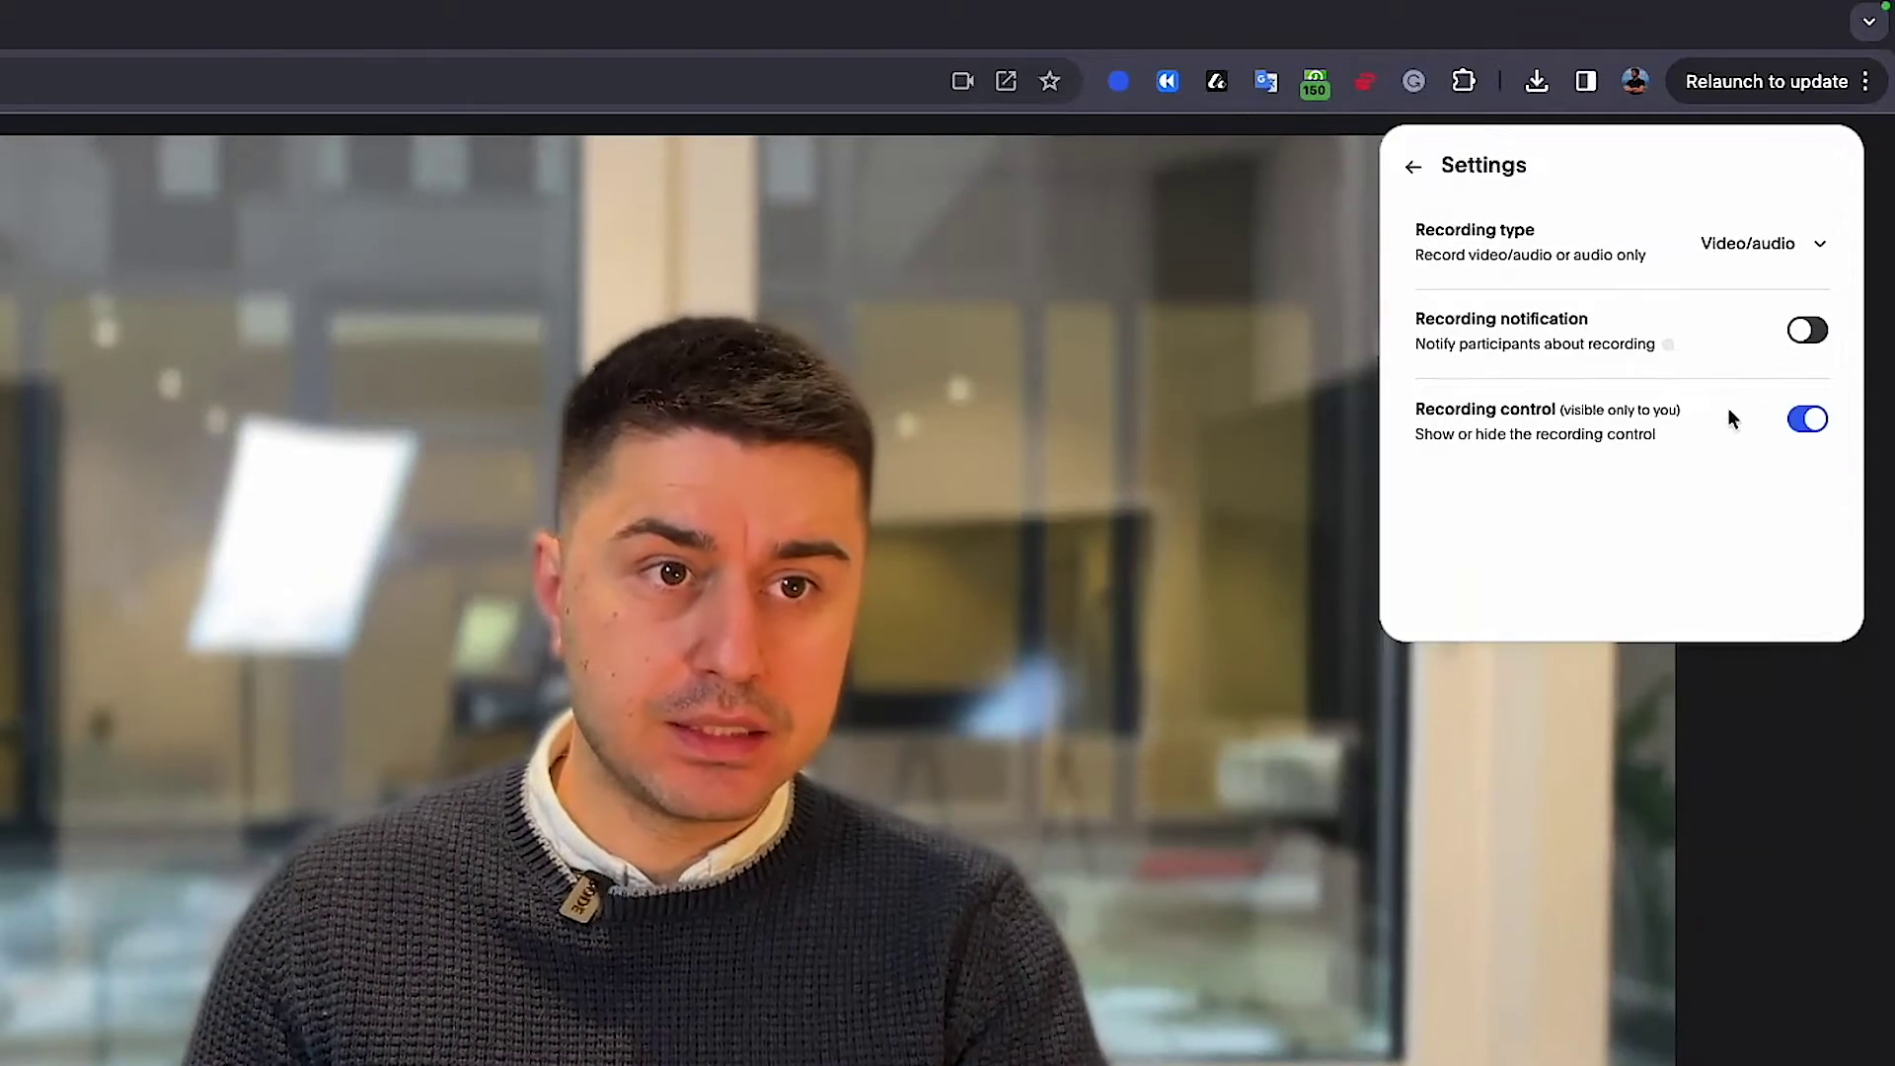
{"action": "left_click", "coordinate": [1807, 334]}
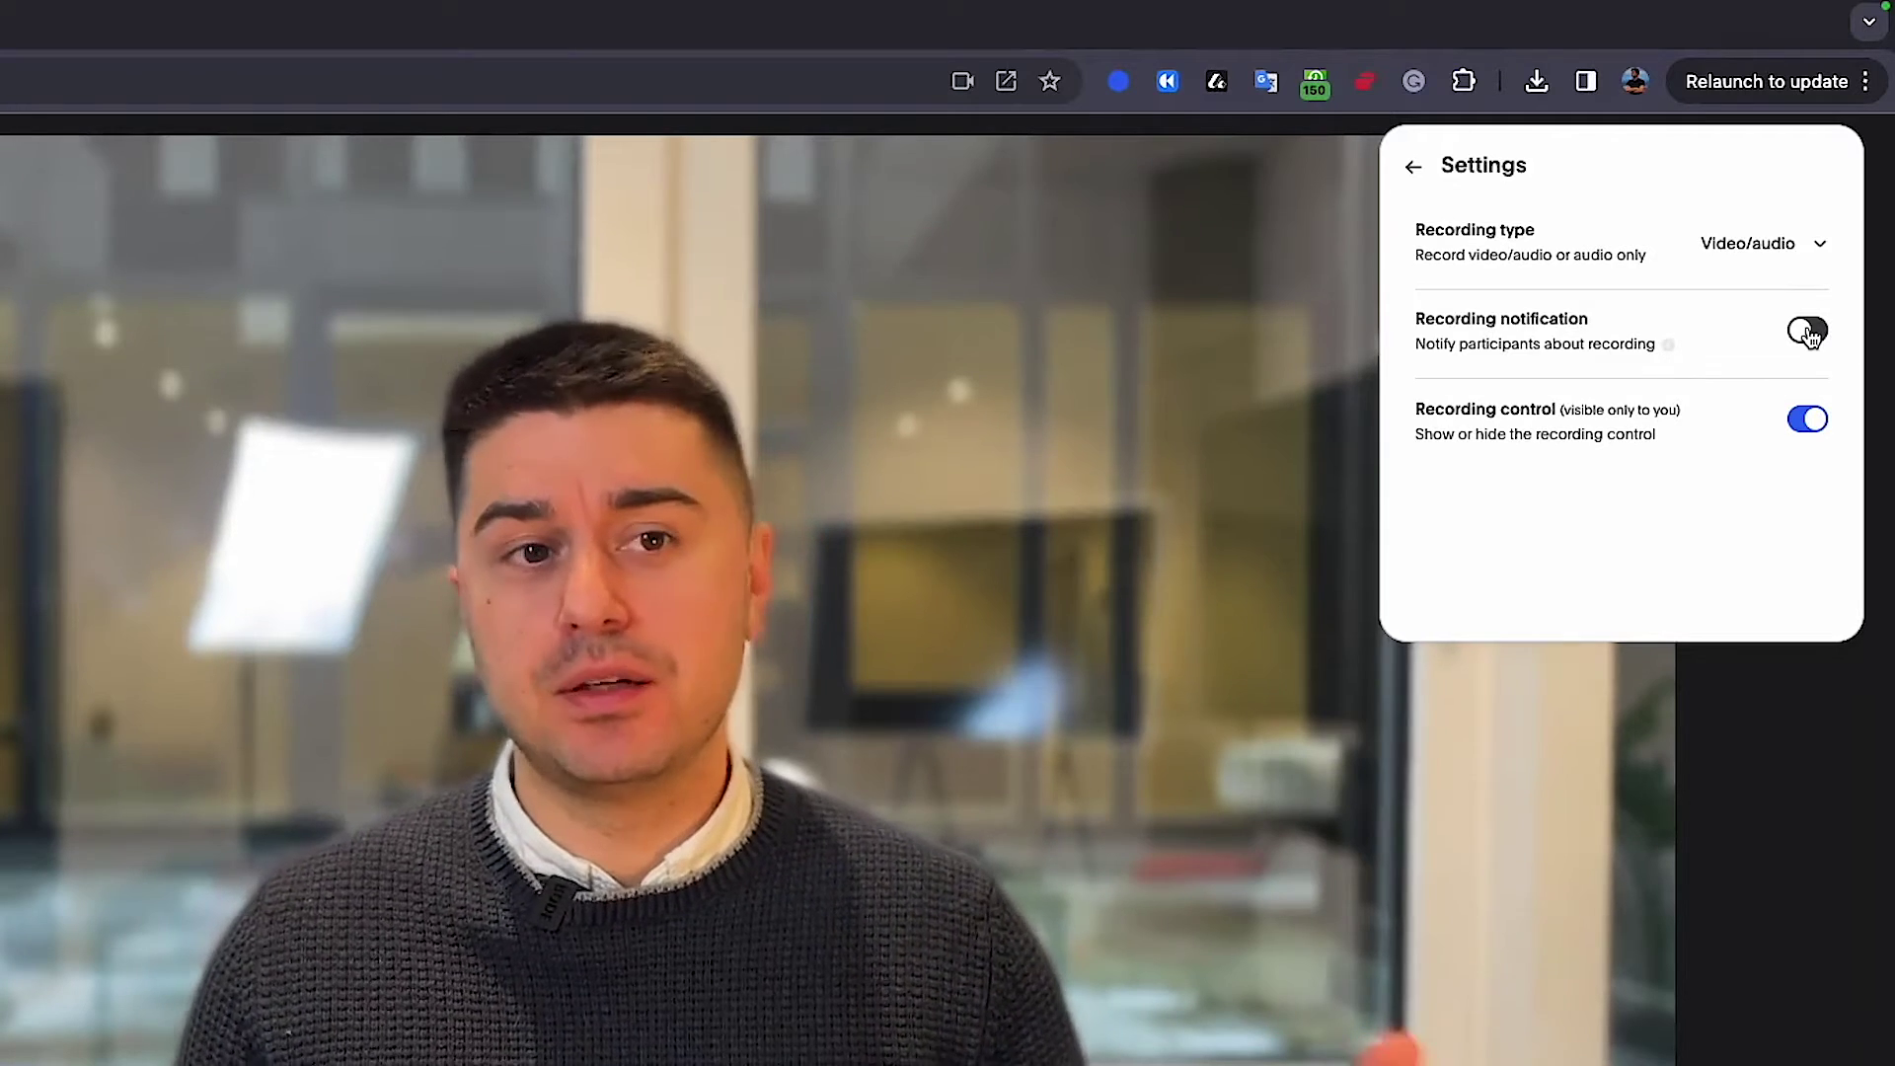
{"action": "left_click", "coordinate": [1757, 248]}
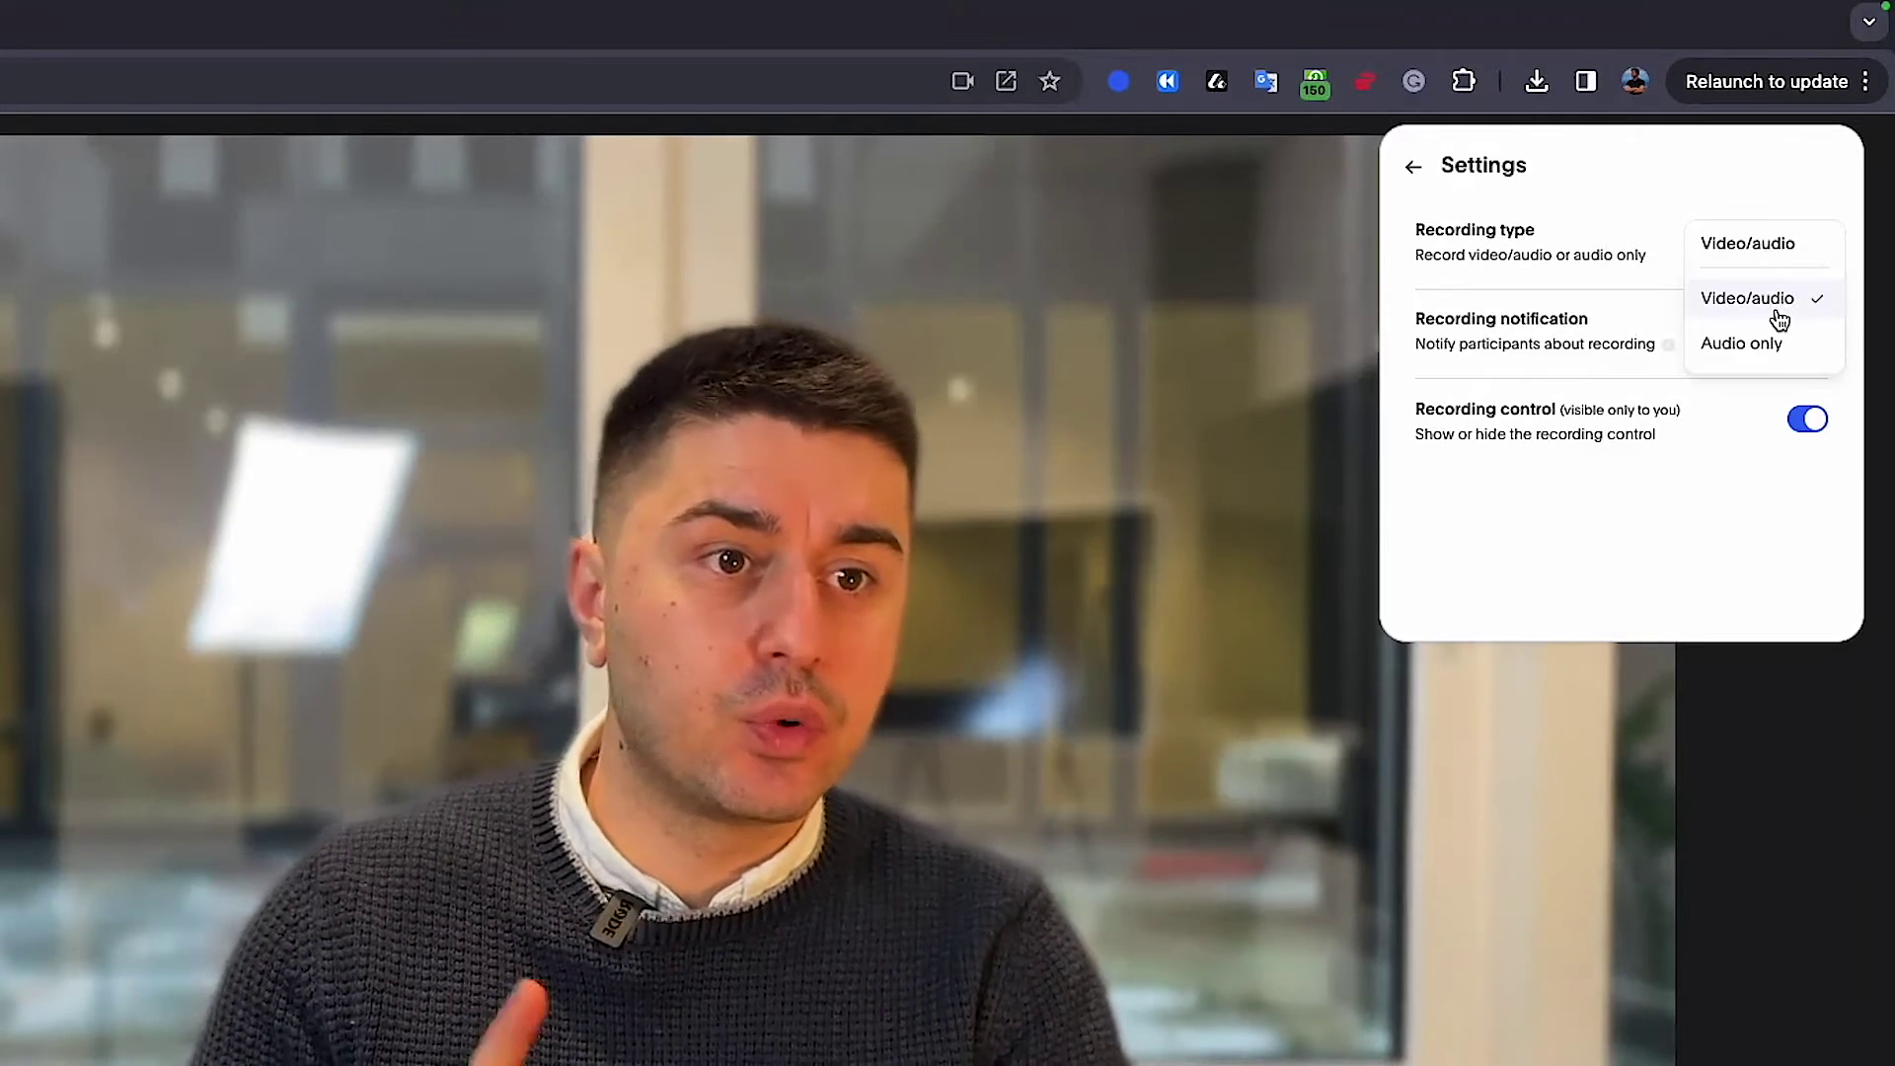
{"action": "left_click", "coordinate": [1749, 299]}
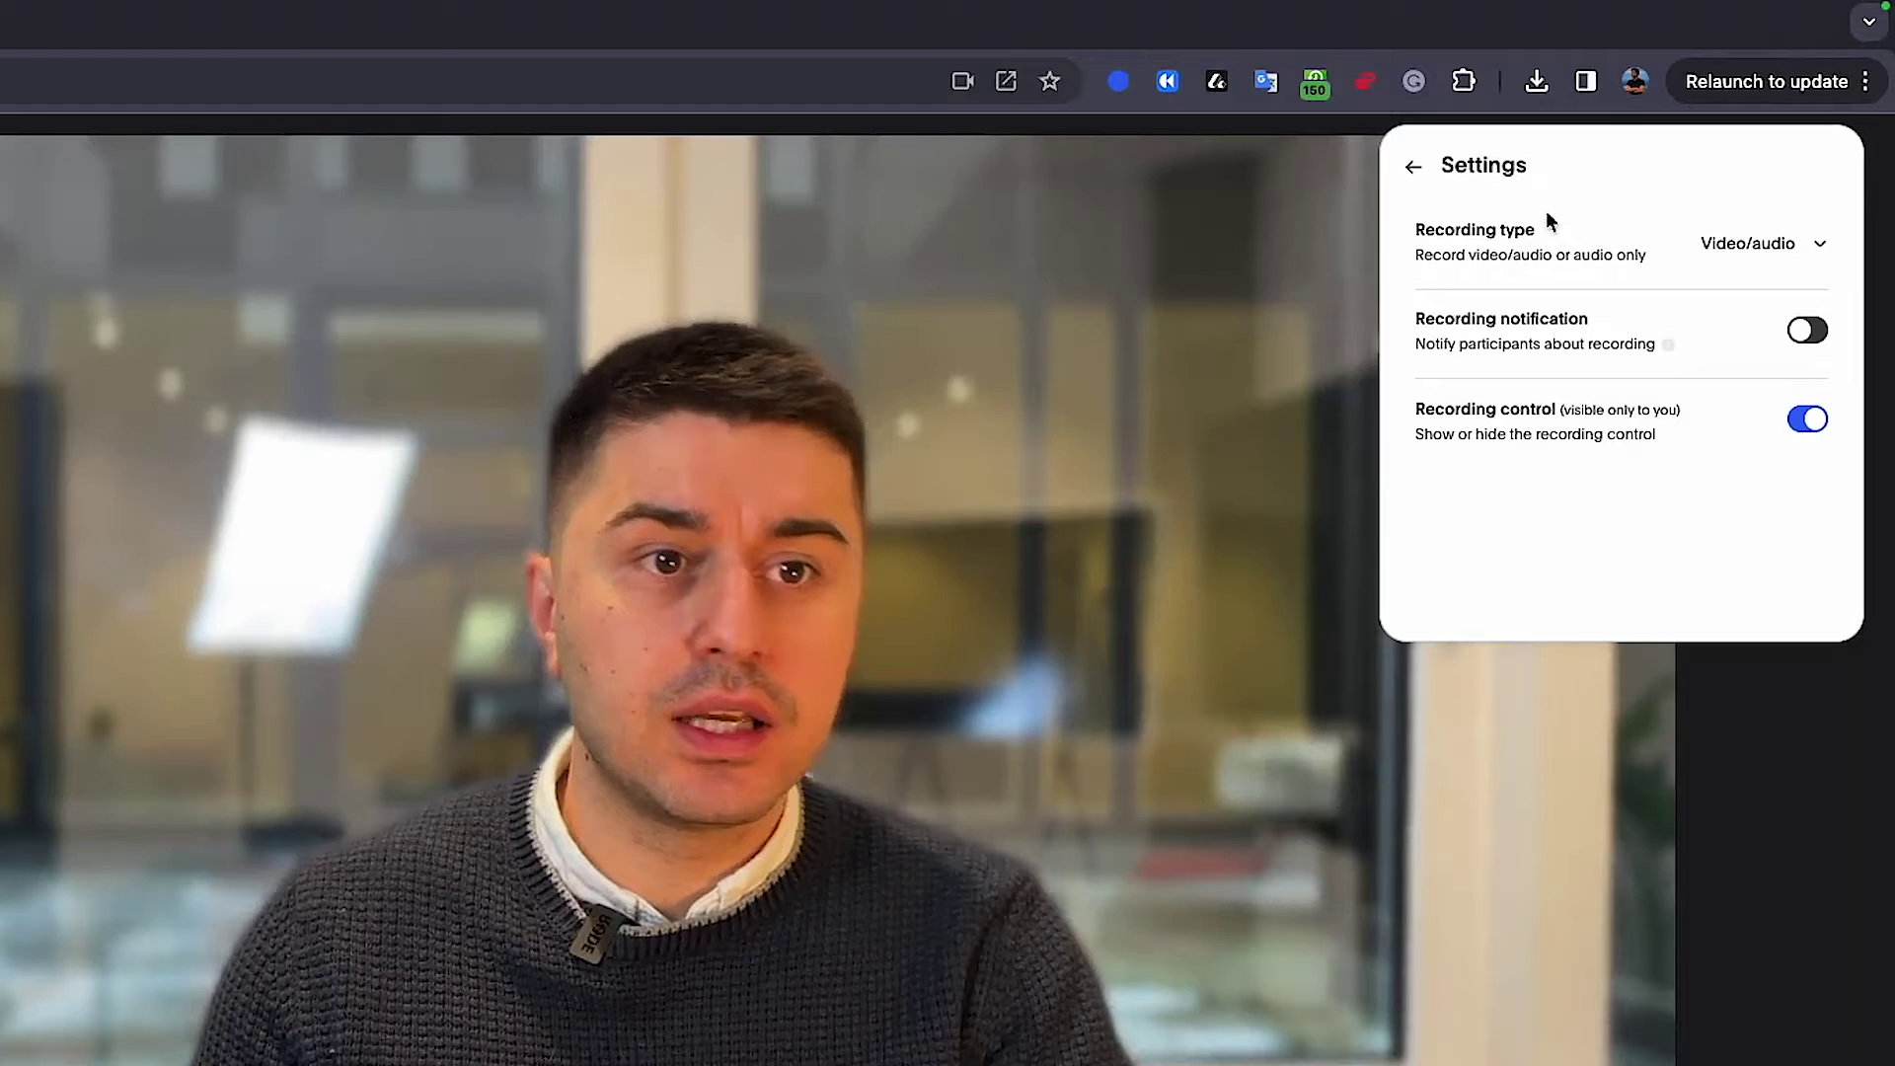
{"action": "left_click", "coordinate": [1417, 168]}
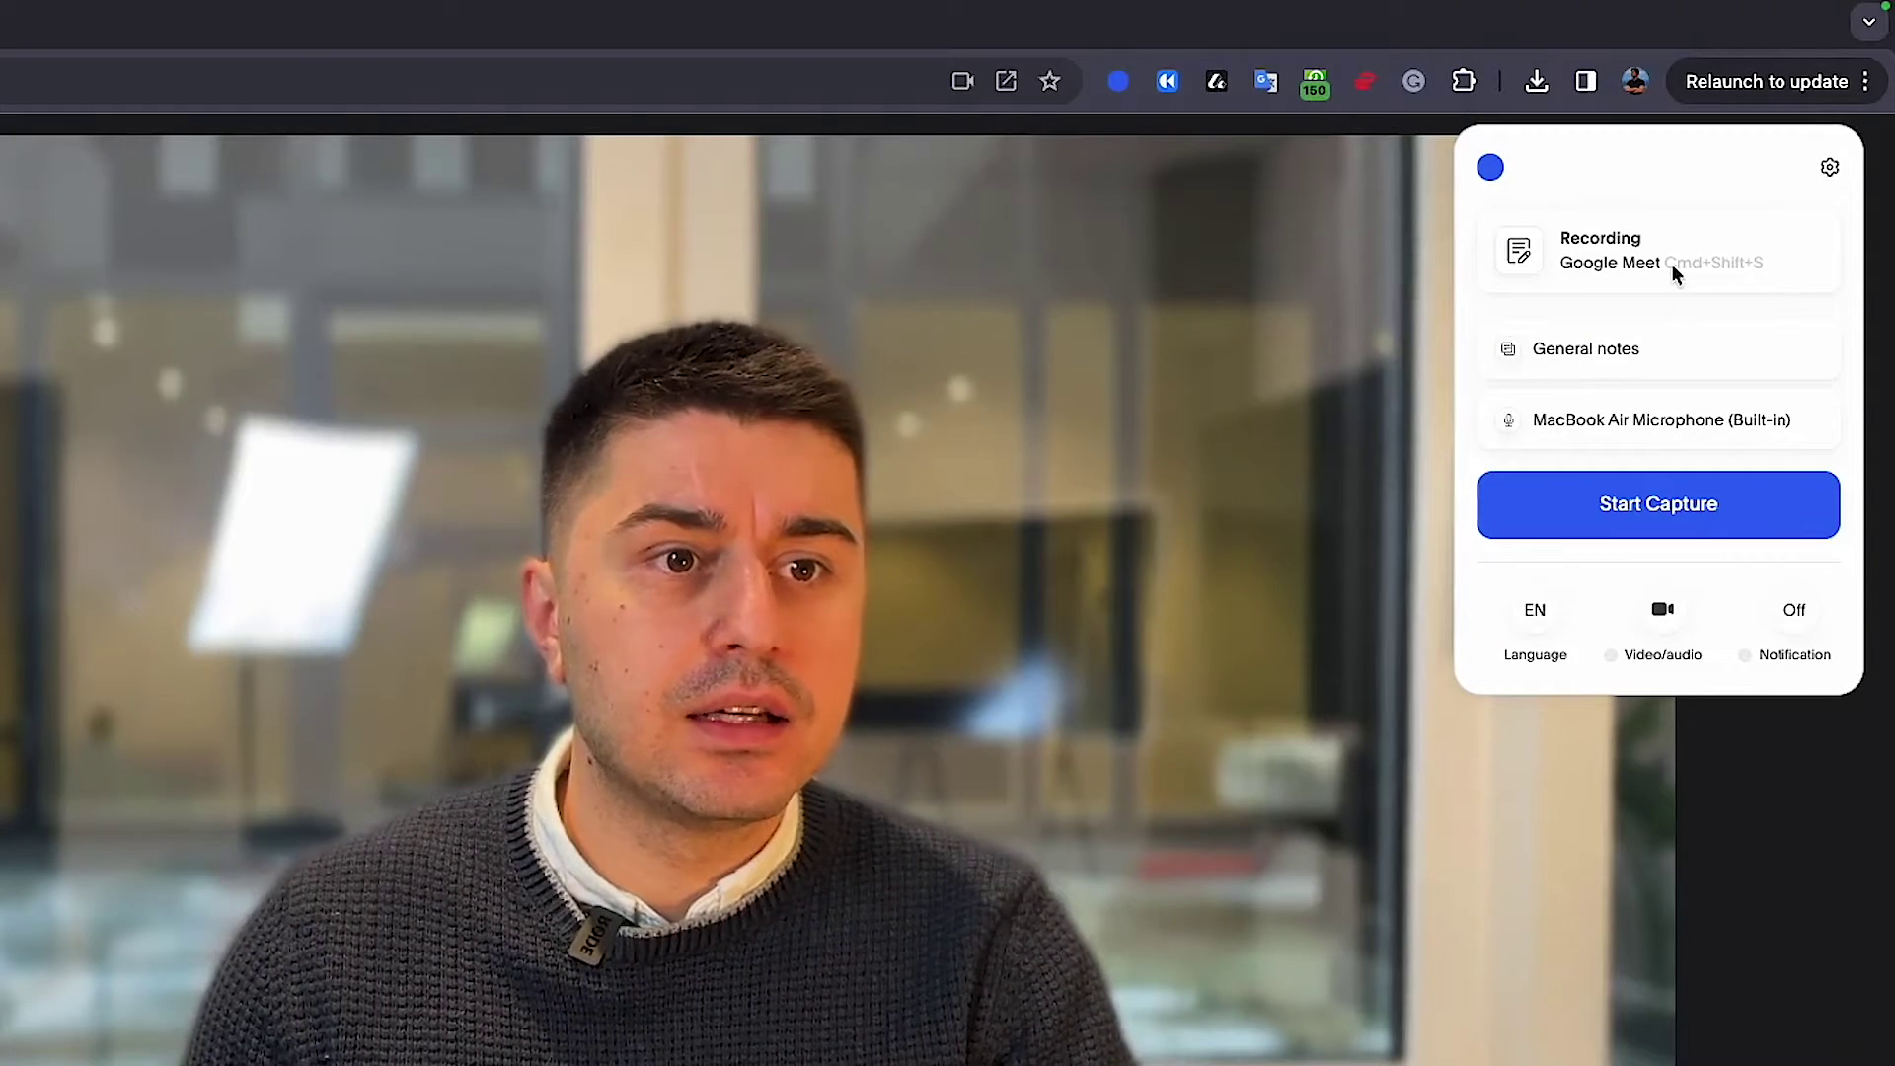
Review the available note templates in the Bluedot recorder and keep General notes
{"action": "left_click", "coordinate": [1667, 350]}
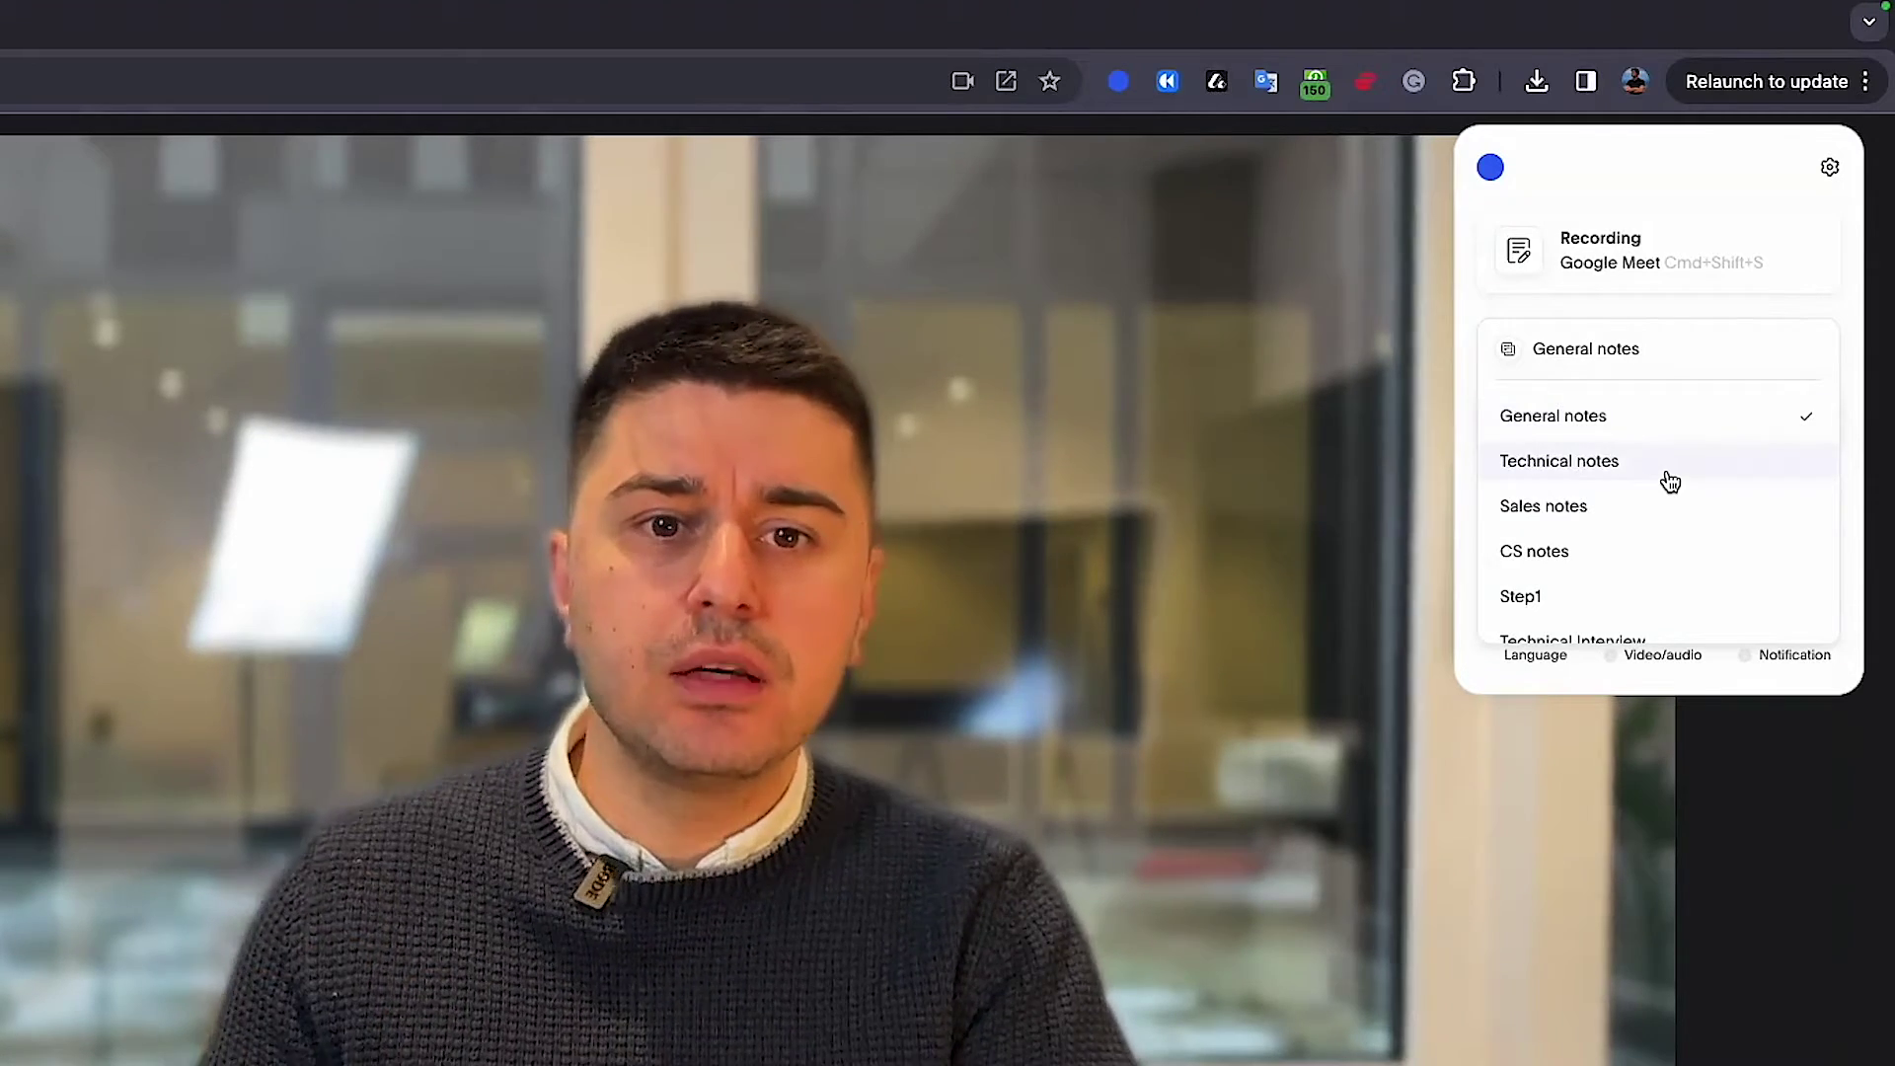
{"action": "scroll", "coordinate": [1670, 482], "scroll_direction": "down", "scroll_amount": 2}
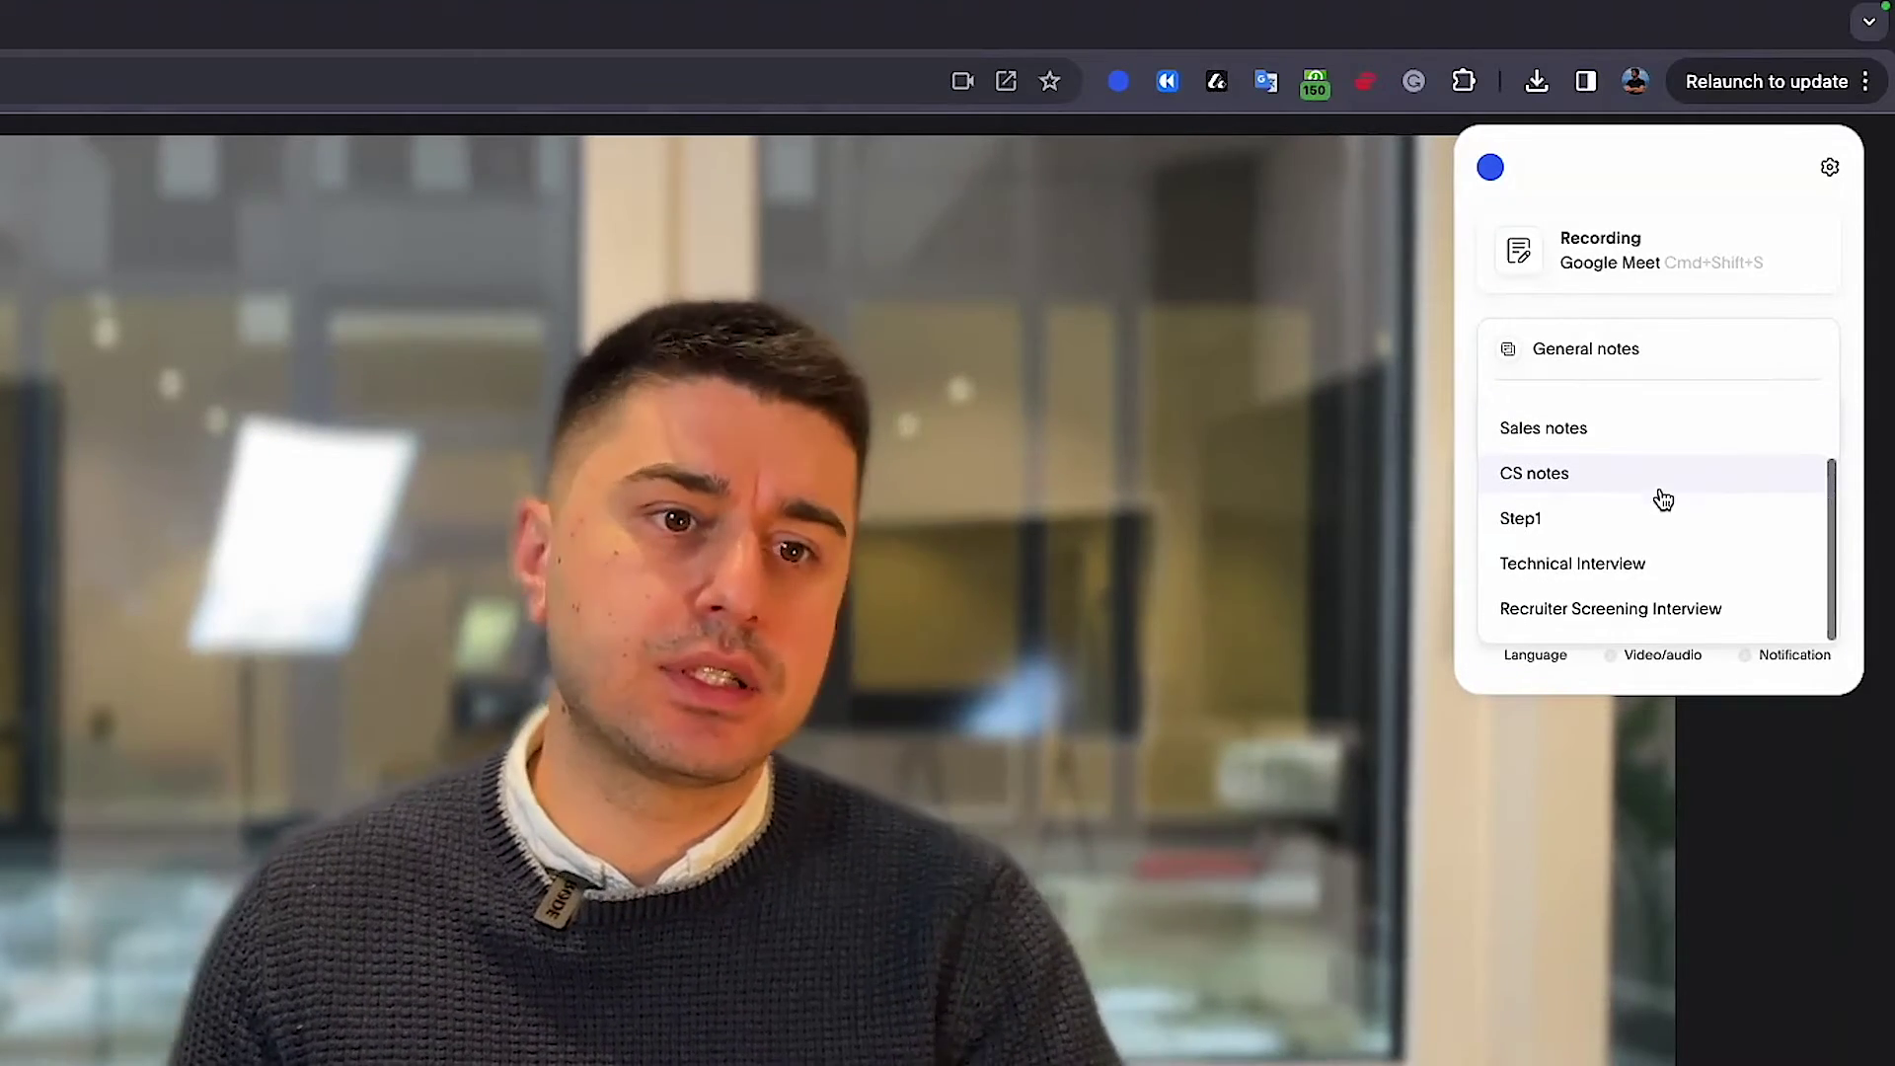
{"action": "scroll", "coordinate": [1638, 533], "scroll_direction": "up", "scroll_amount": 2}
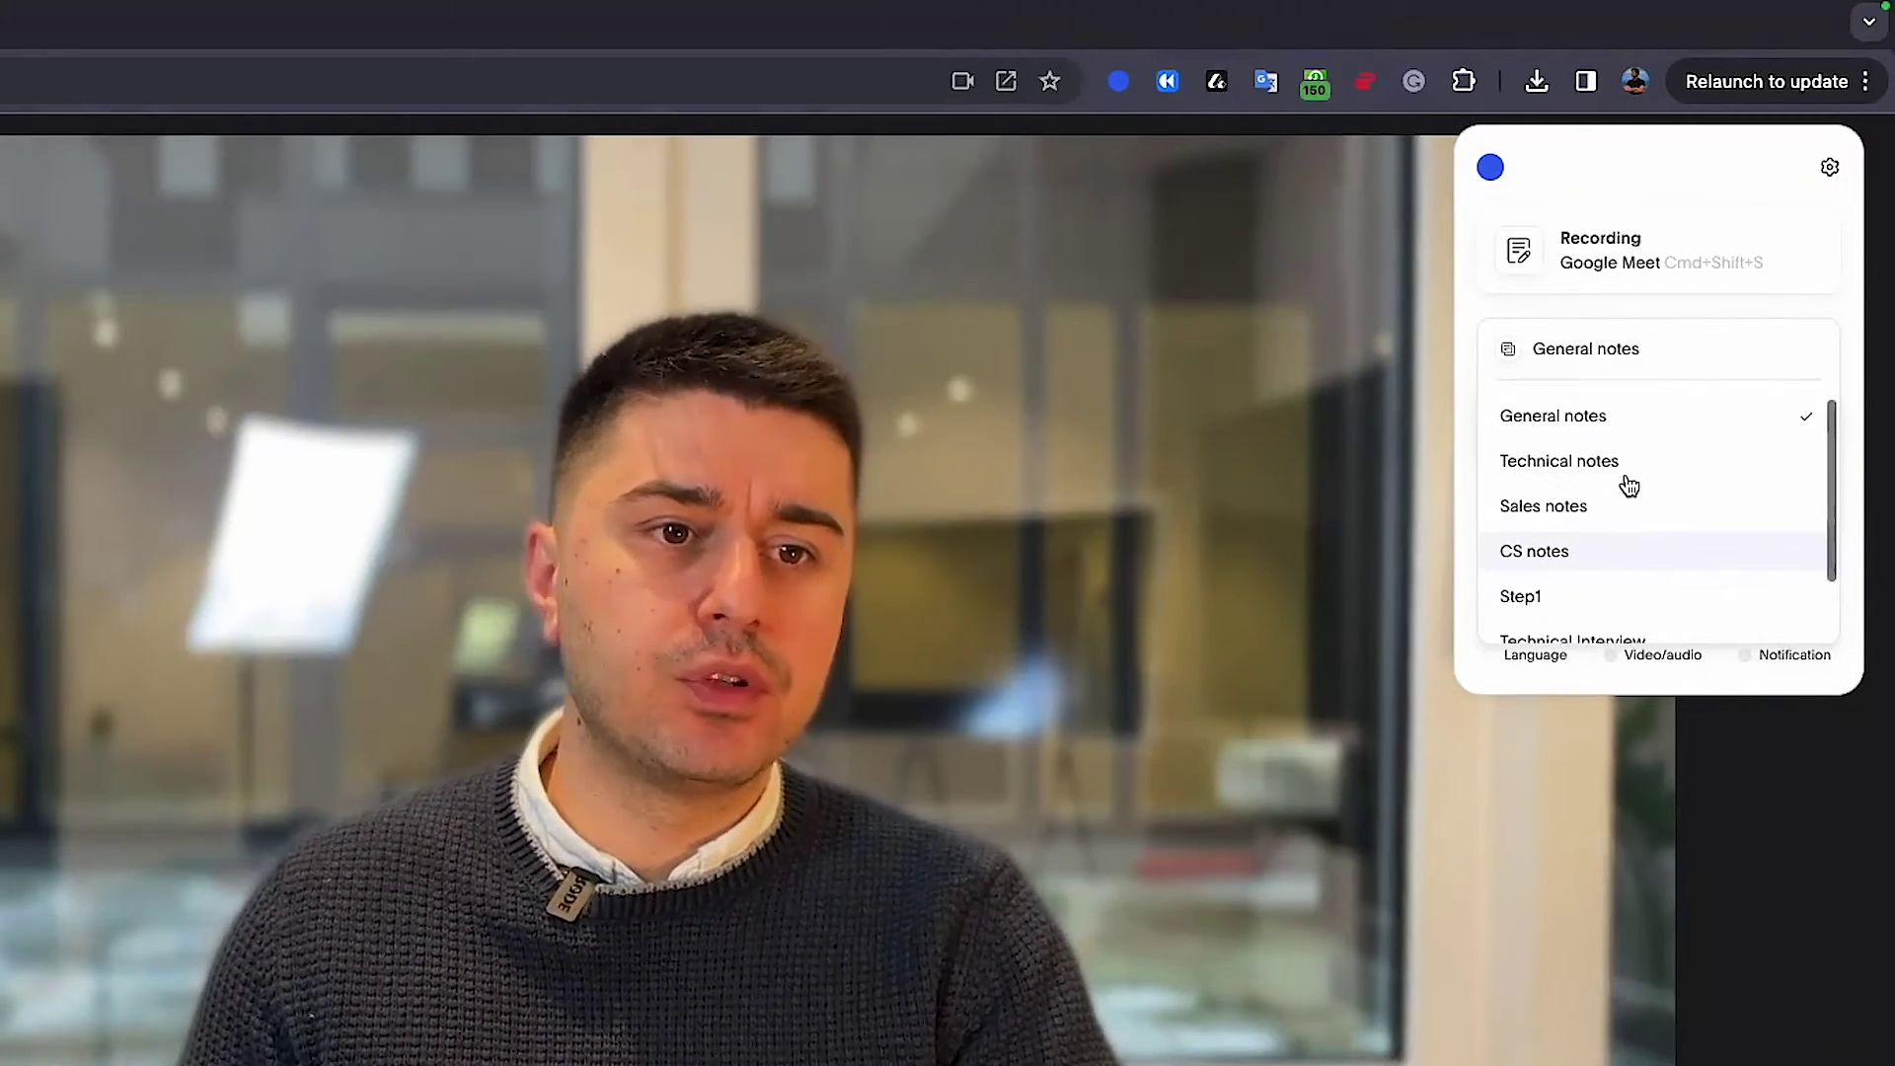
{"action": "left_click", "coordinate": [1629, 404]}
Review the meeting language options, keep English, and start capturing the Google Meet call
{"action": "left_click", "coordinate": [1544, 610]}
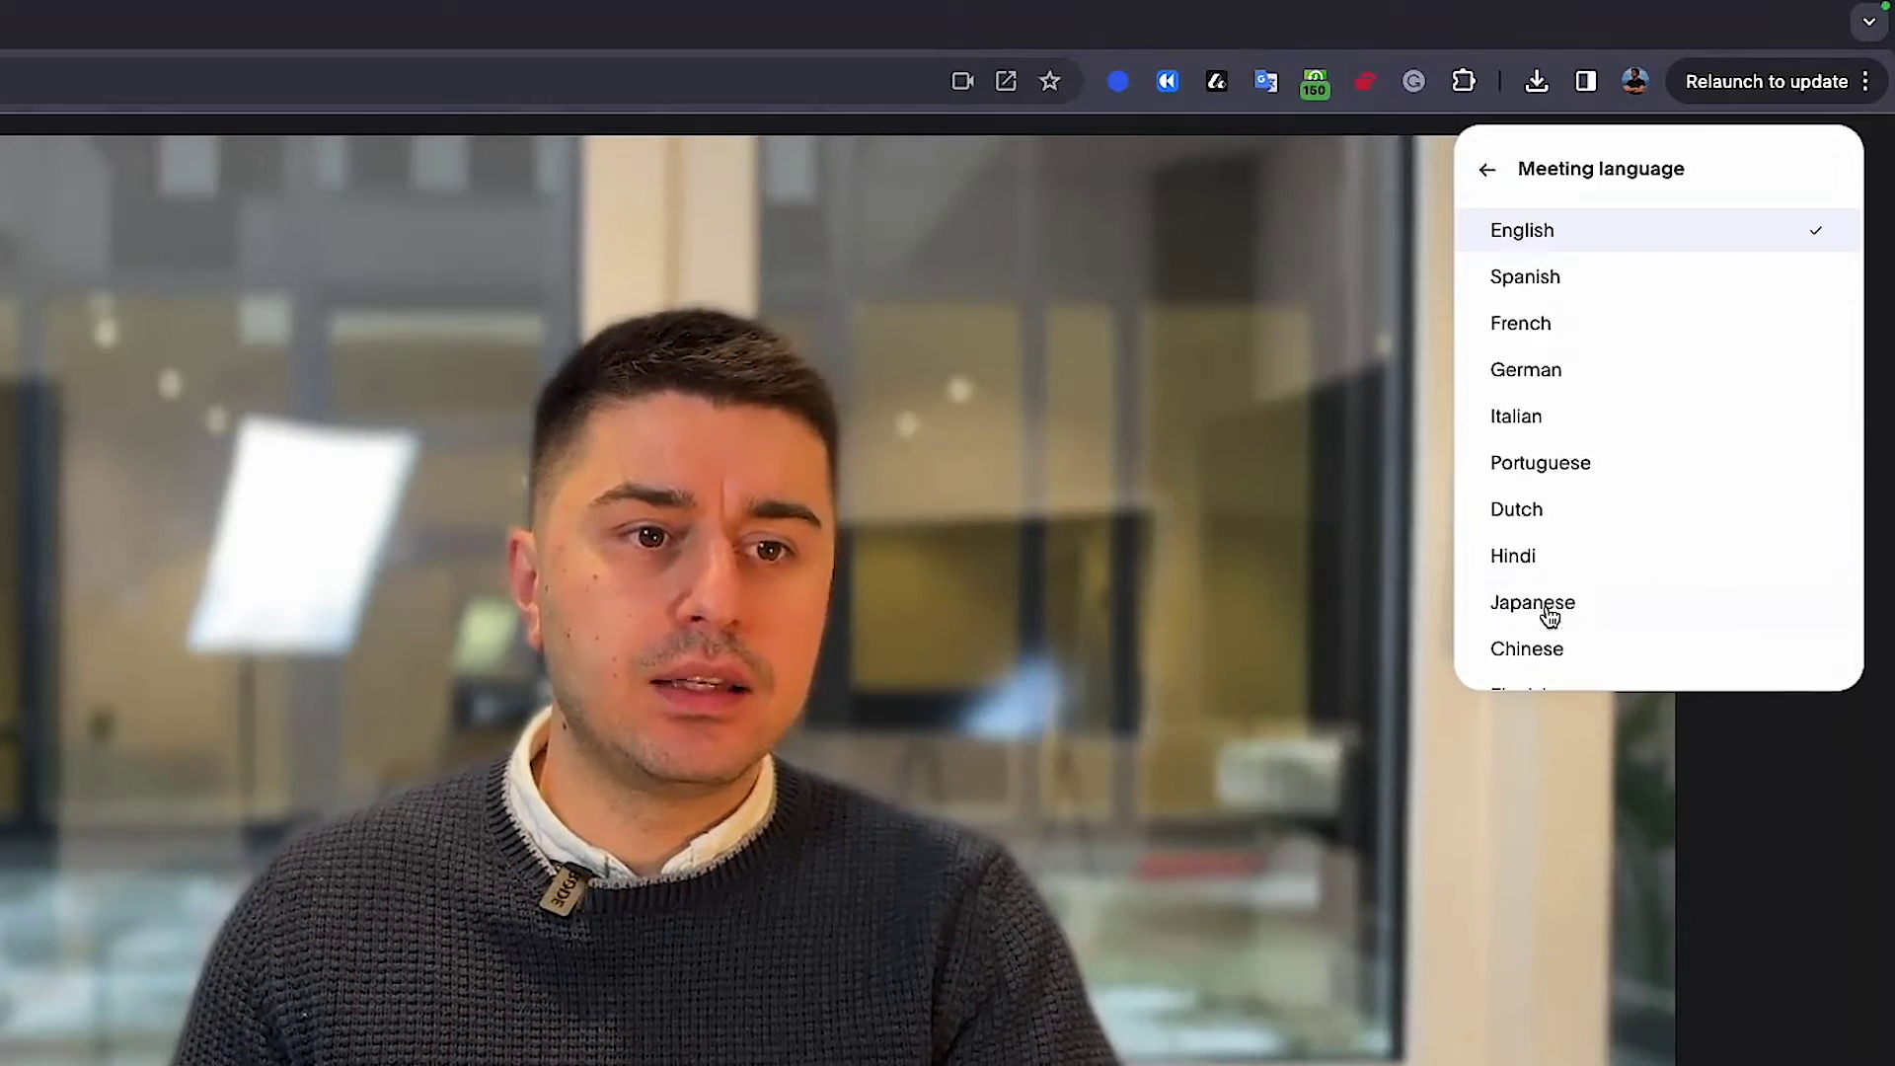
{"action": "left_click", "coordinate": [1489, 170]}
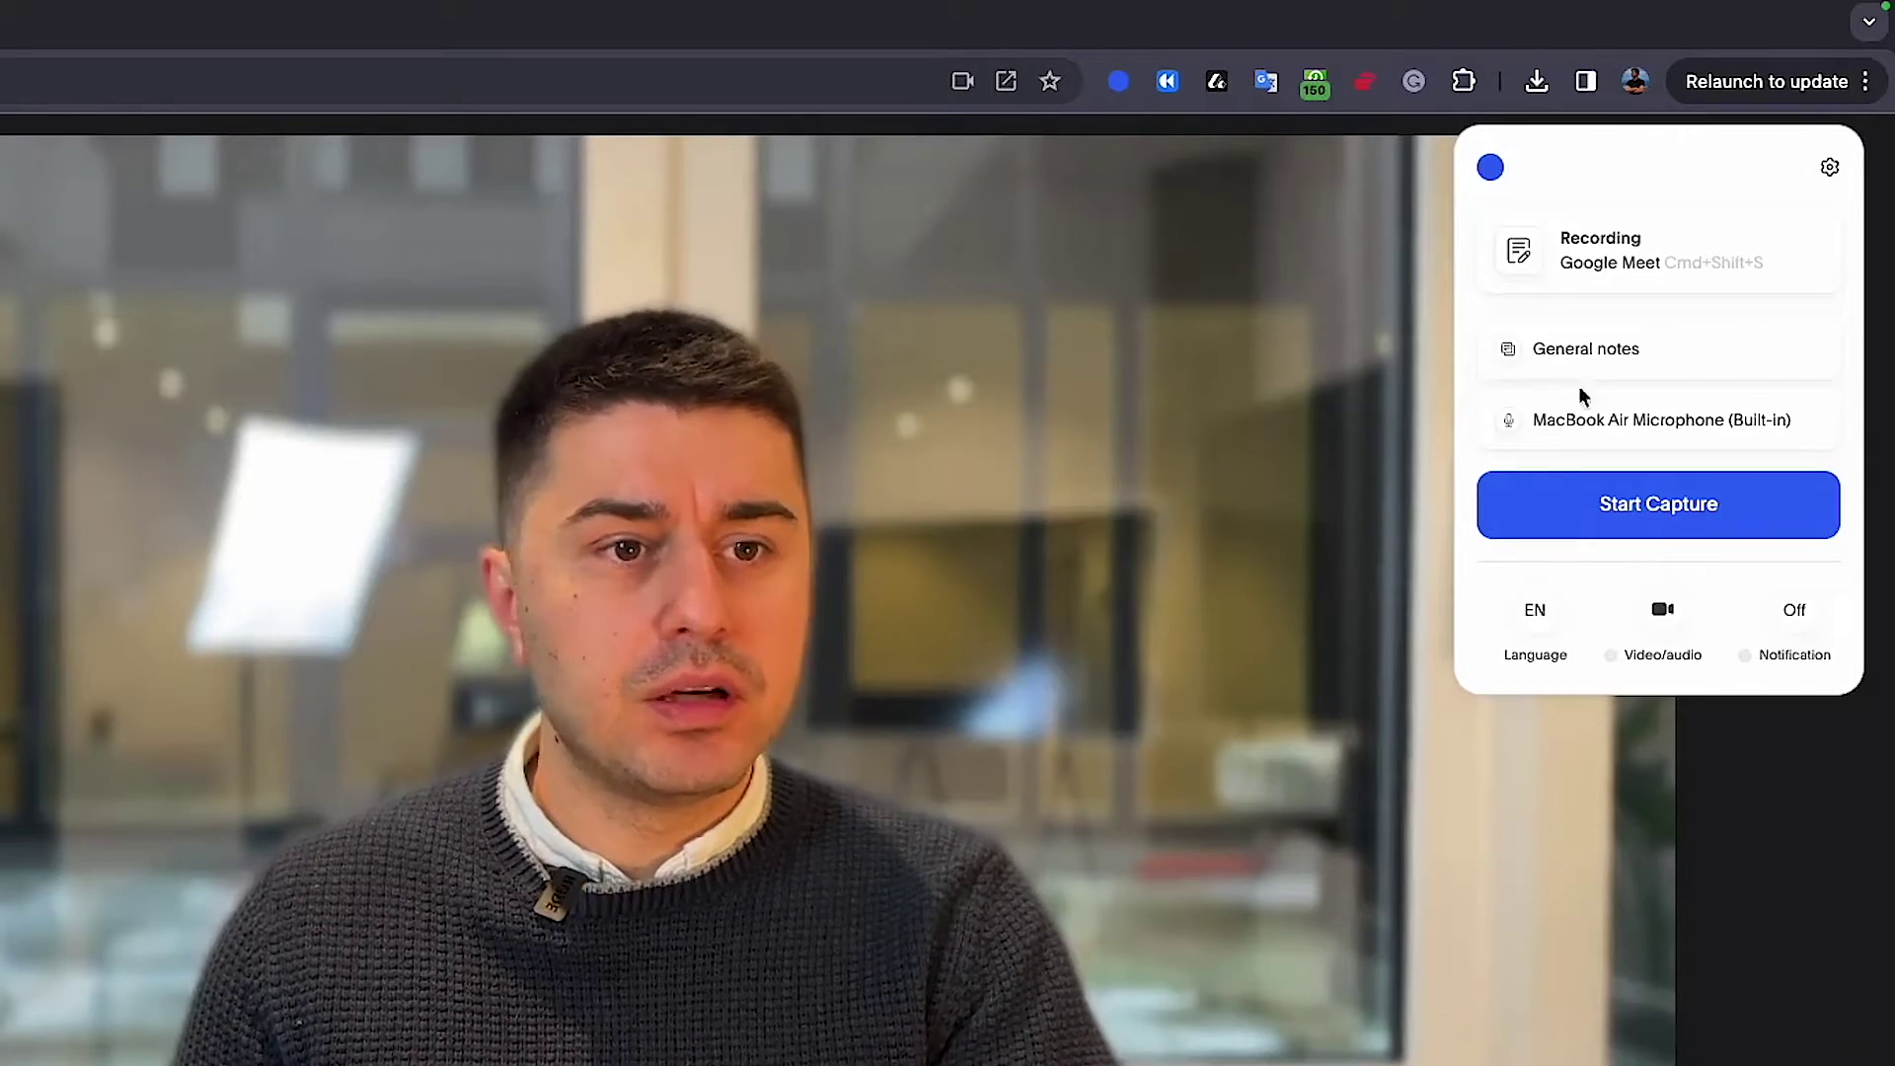
{"action": "left_click", "coordinate": [1682, 521]}
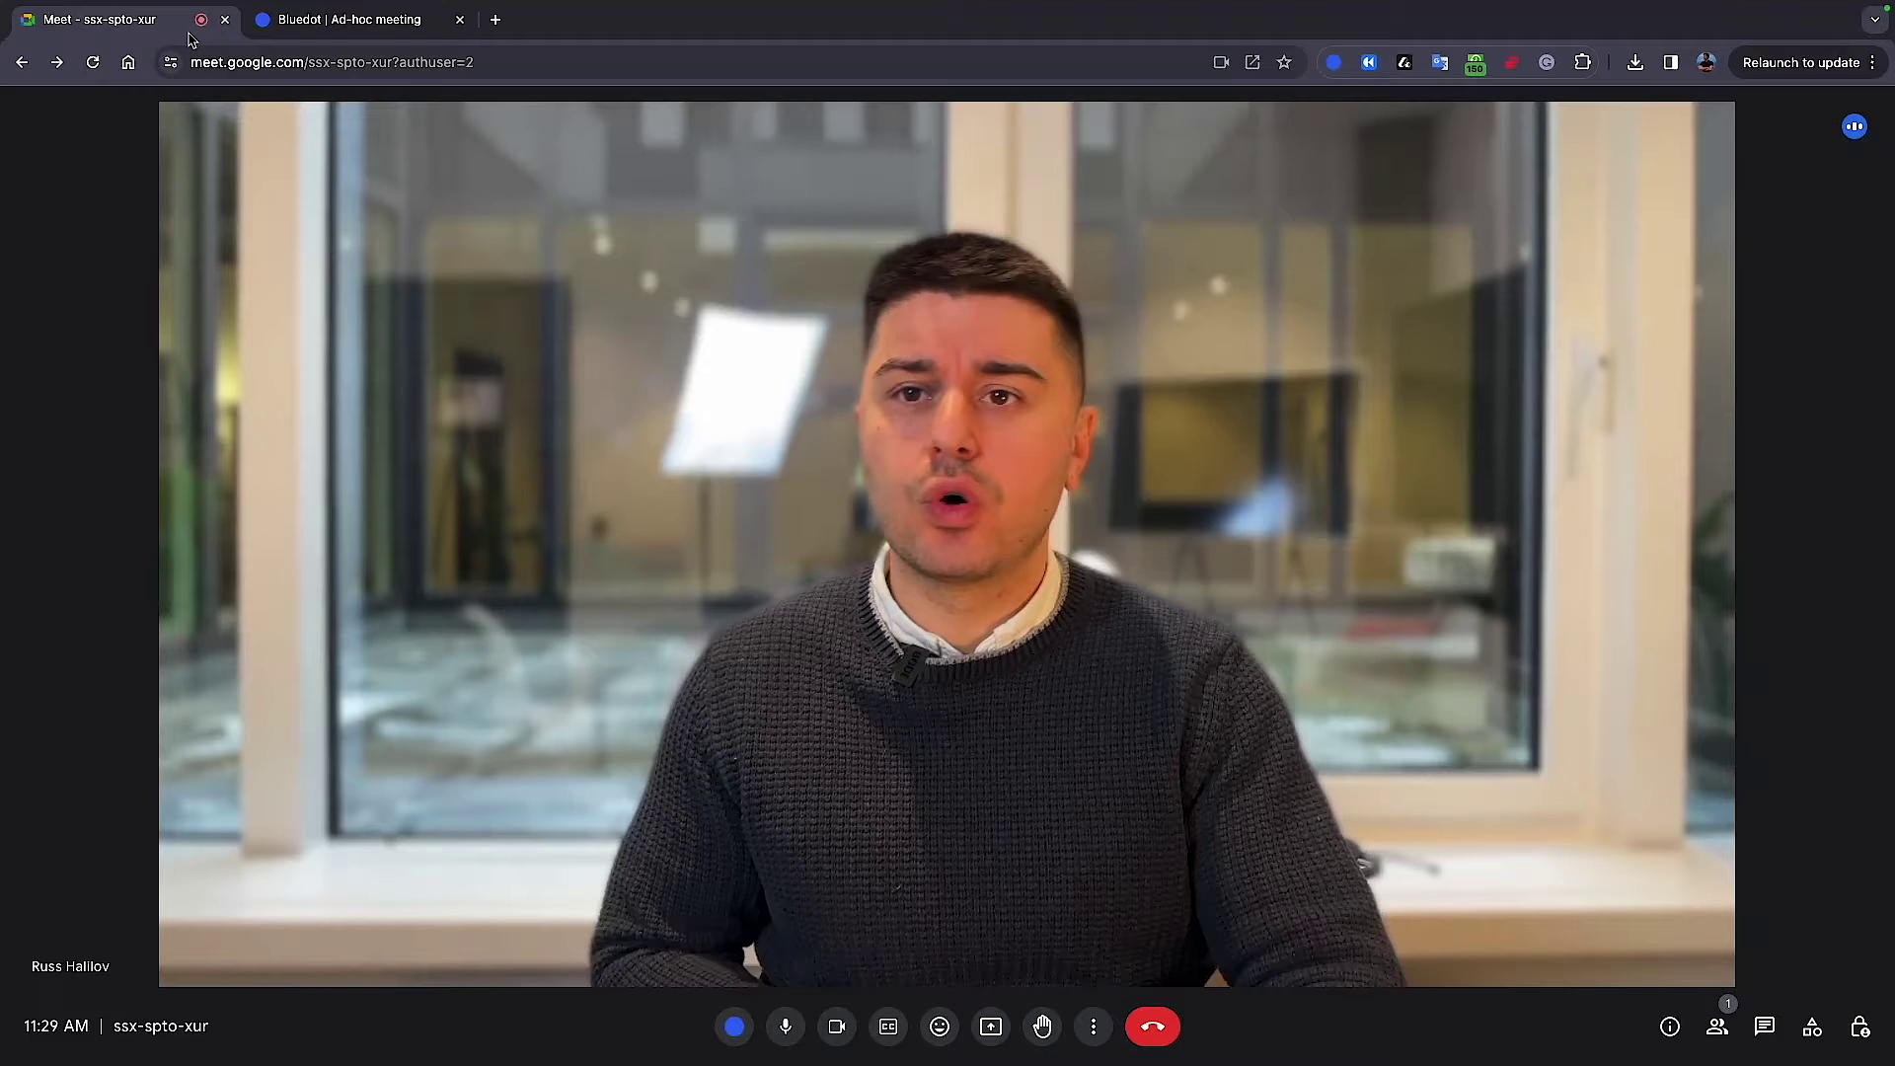
Switch to the Bluedot library, search the All Hands collection for "chrome" and open the 18:19 match in the Ad-hoc meeting
{"action": "left_click", "coordinate": [277, 29]}
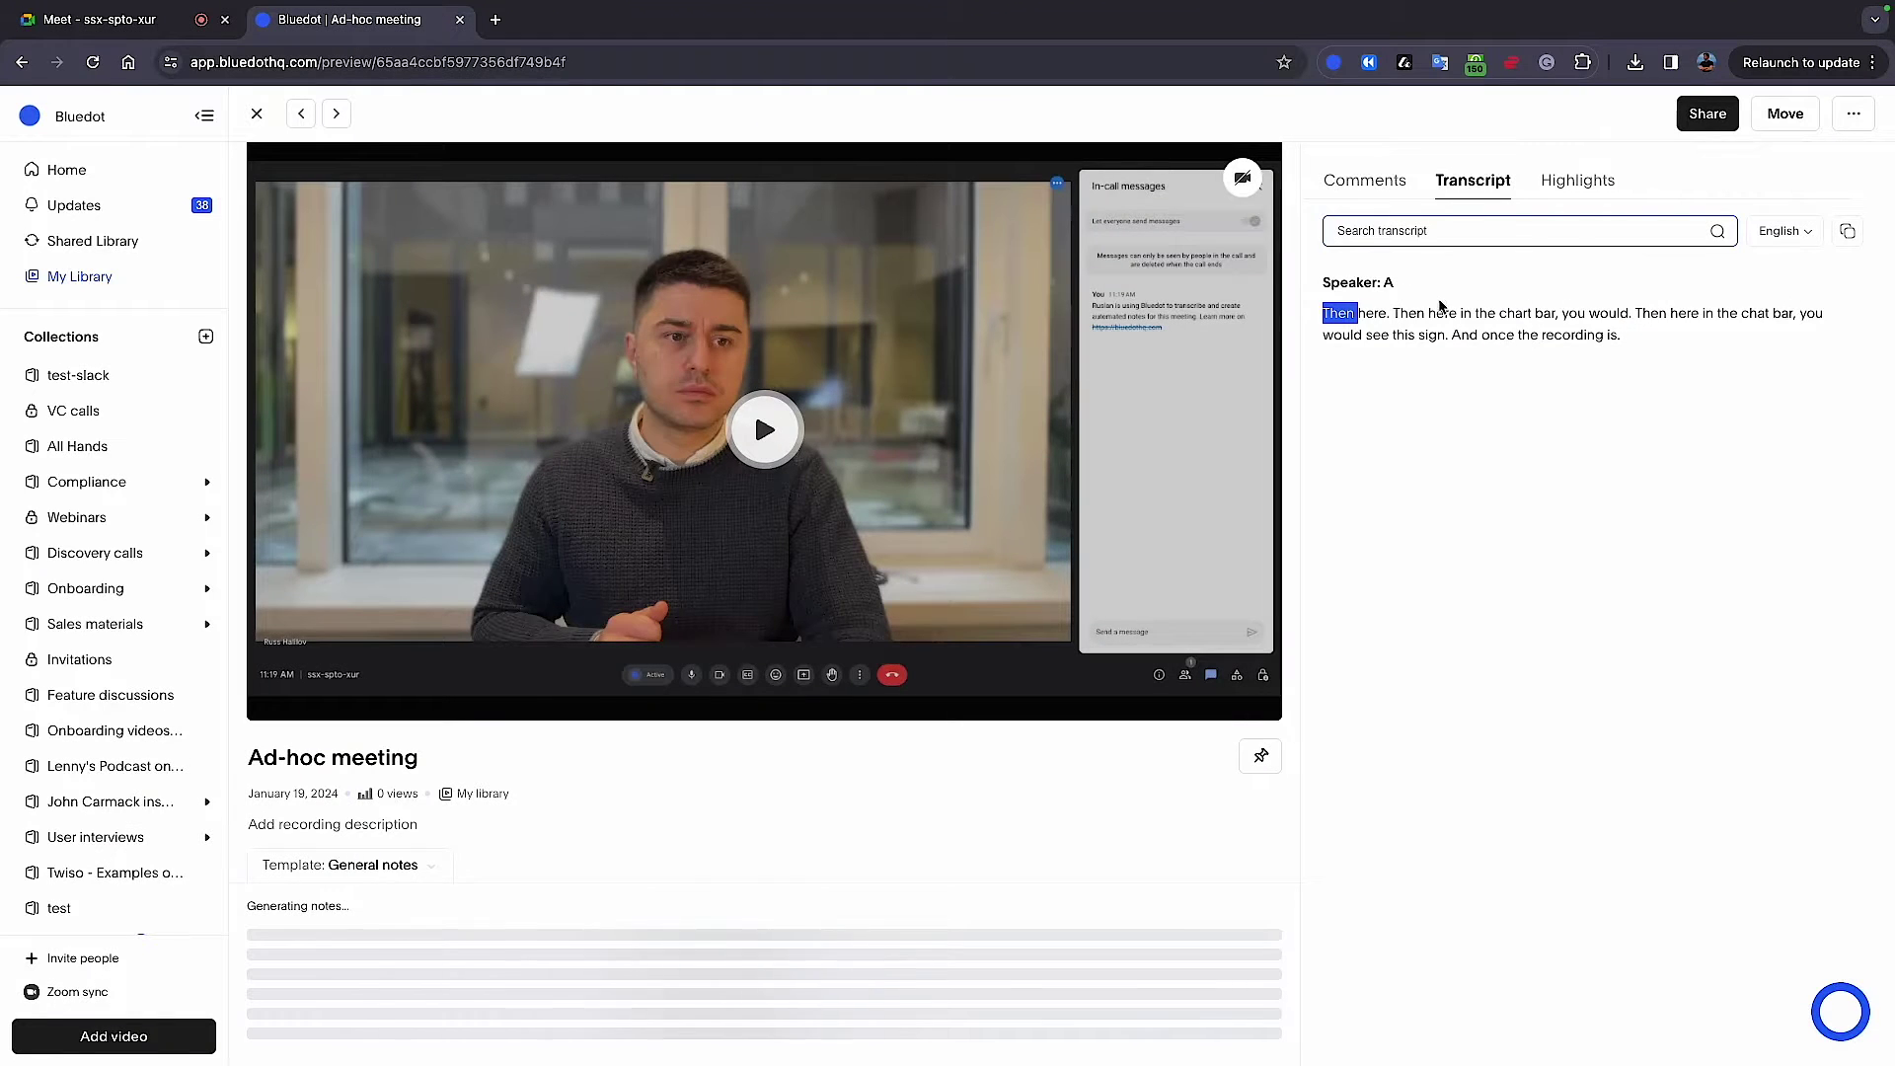
{"action": "left_click", "coordinate": [93, 446]}
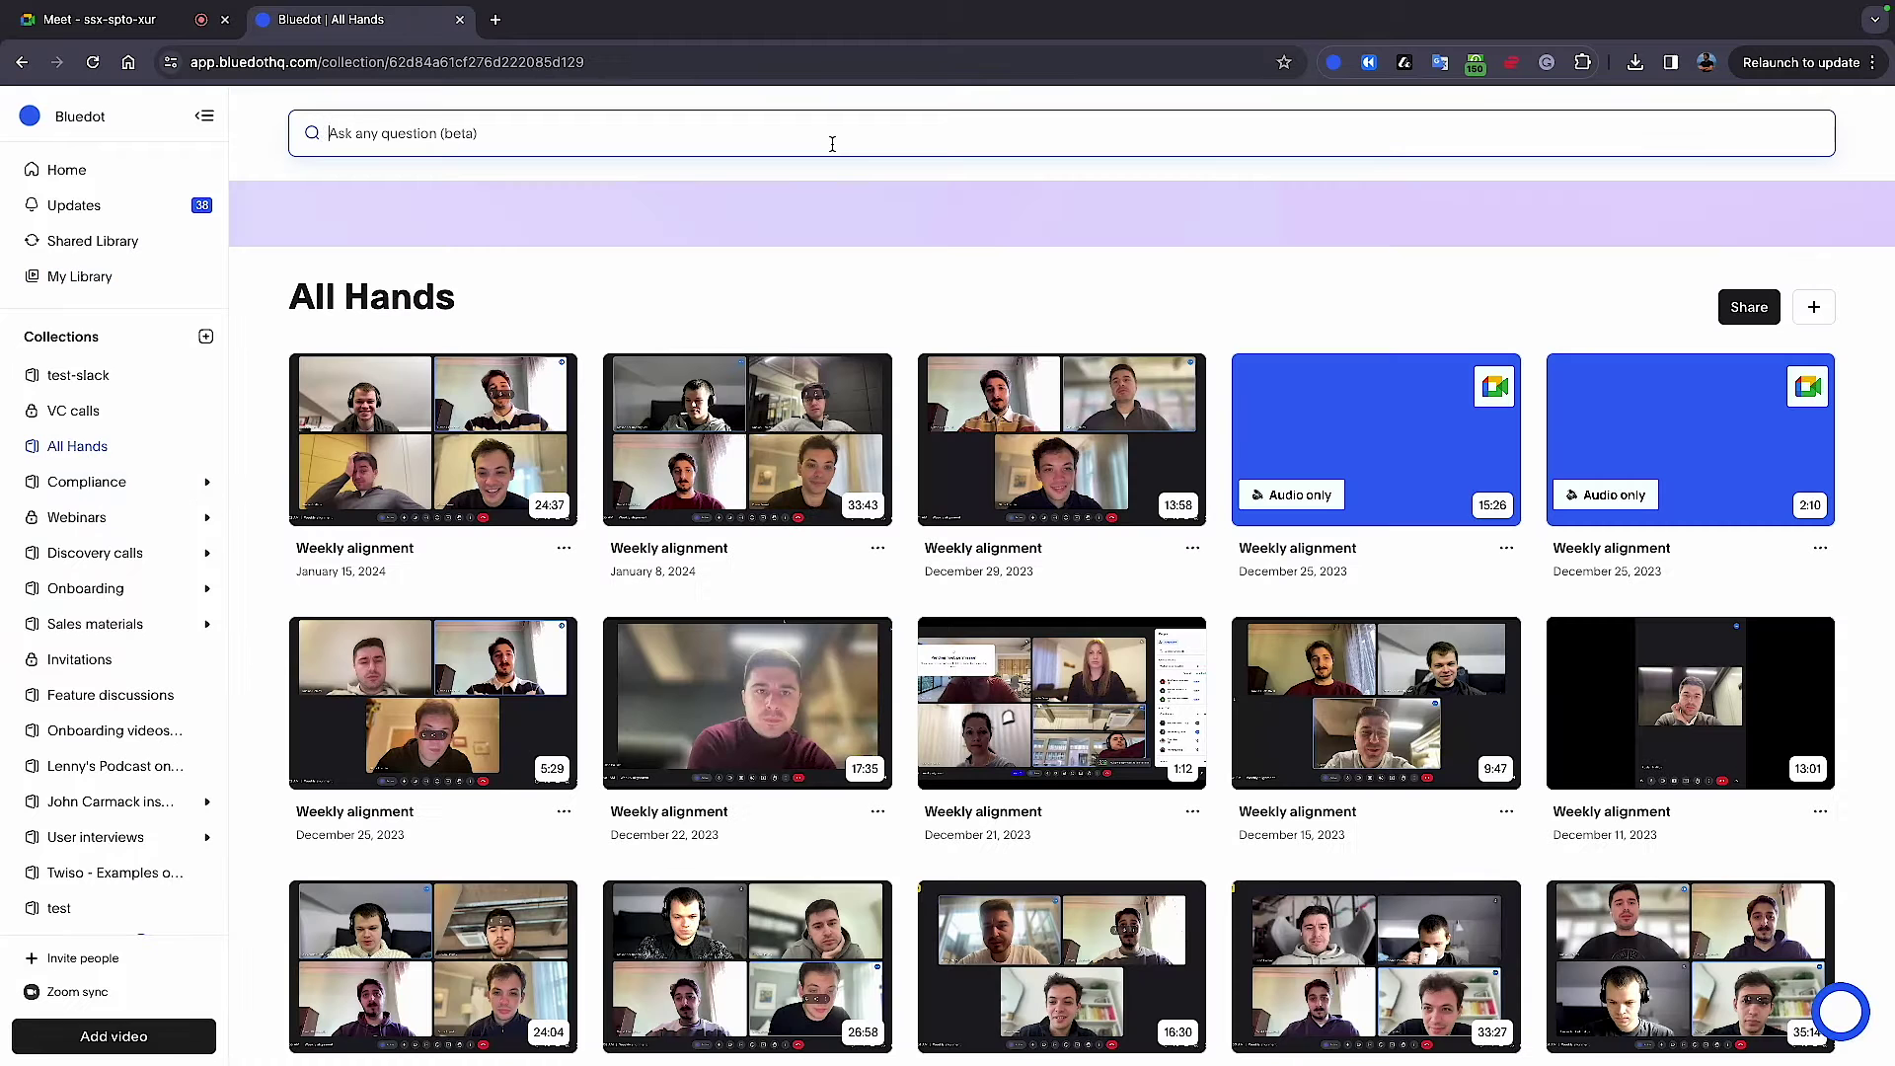
{"action": "type", "text": "chrome"}
{"action": "key", "text": "Return"}
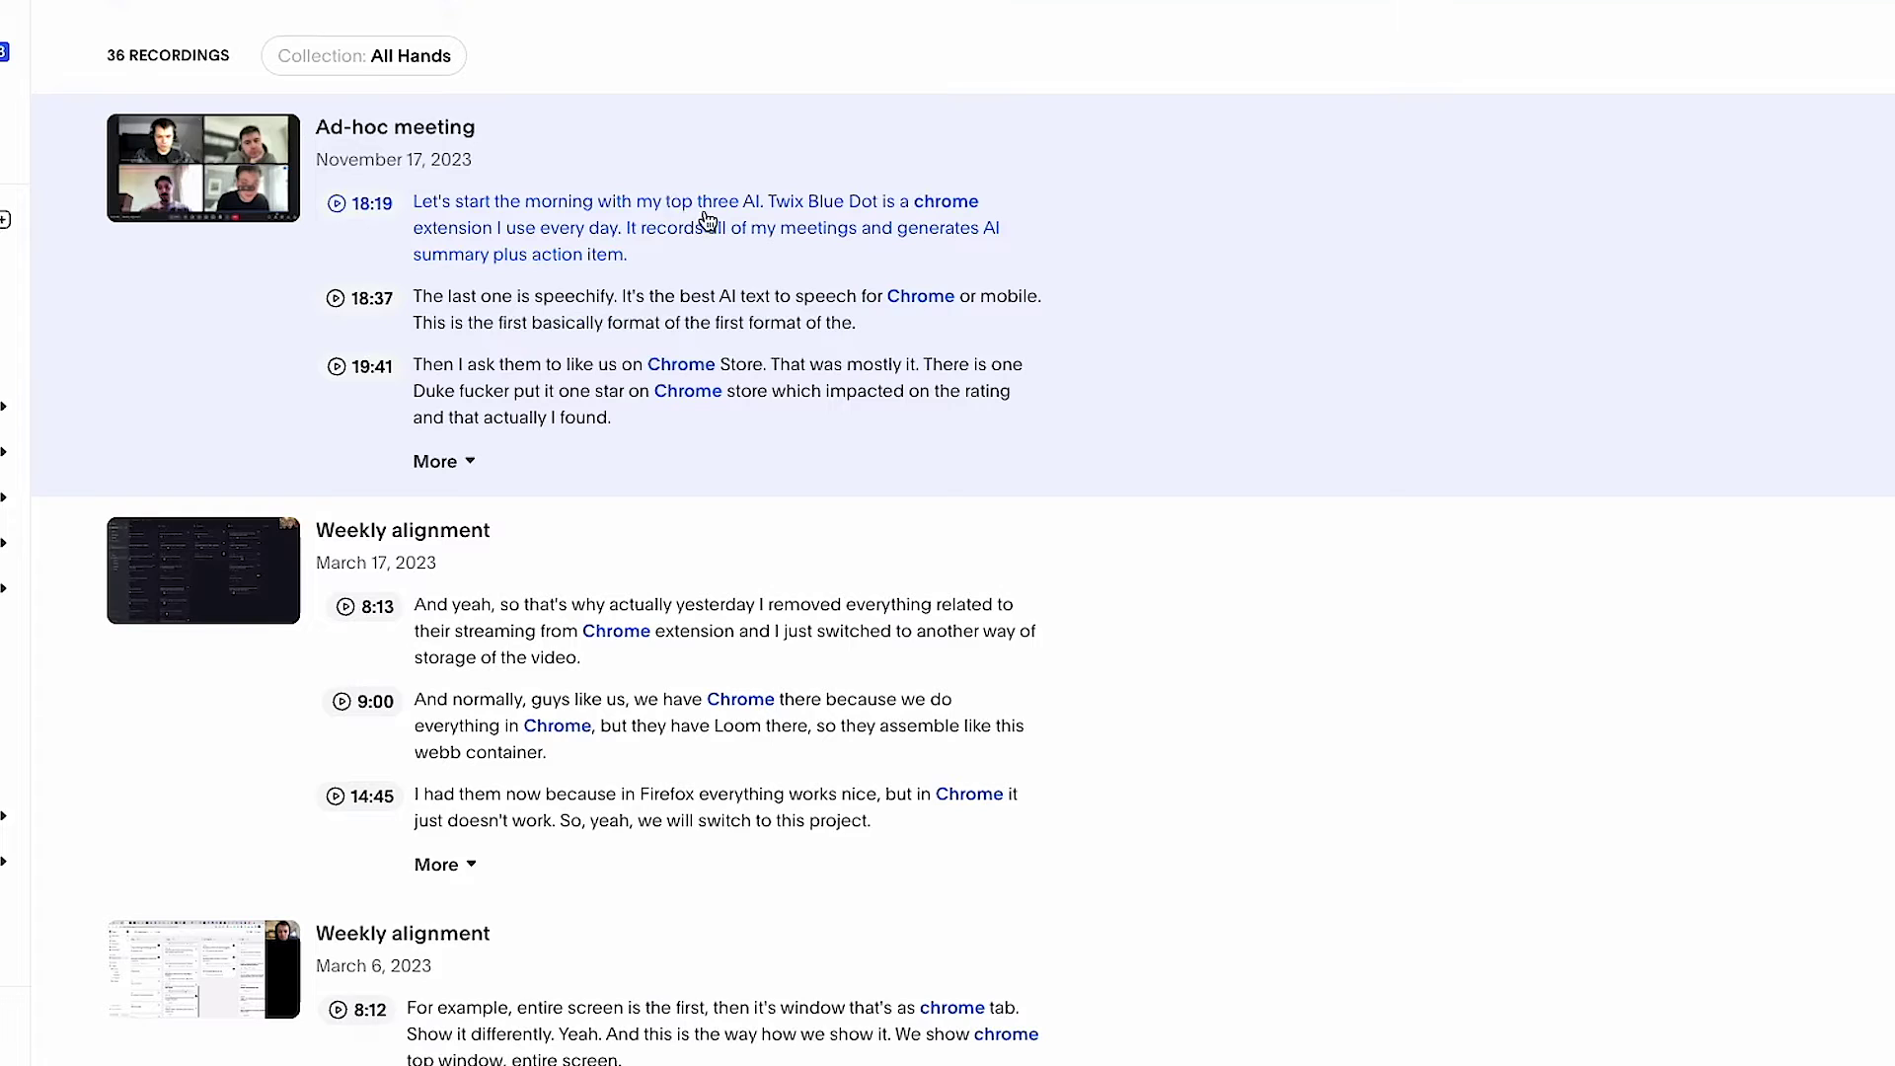
{"action": "left_click", "coordinate": [597, 200]}
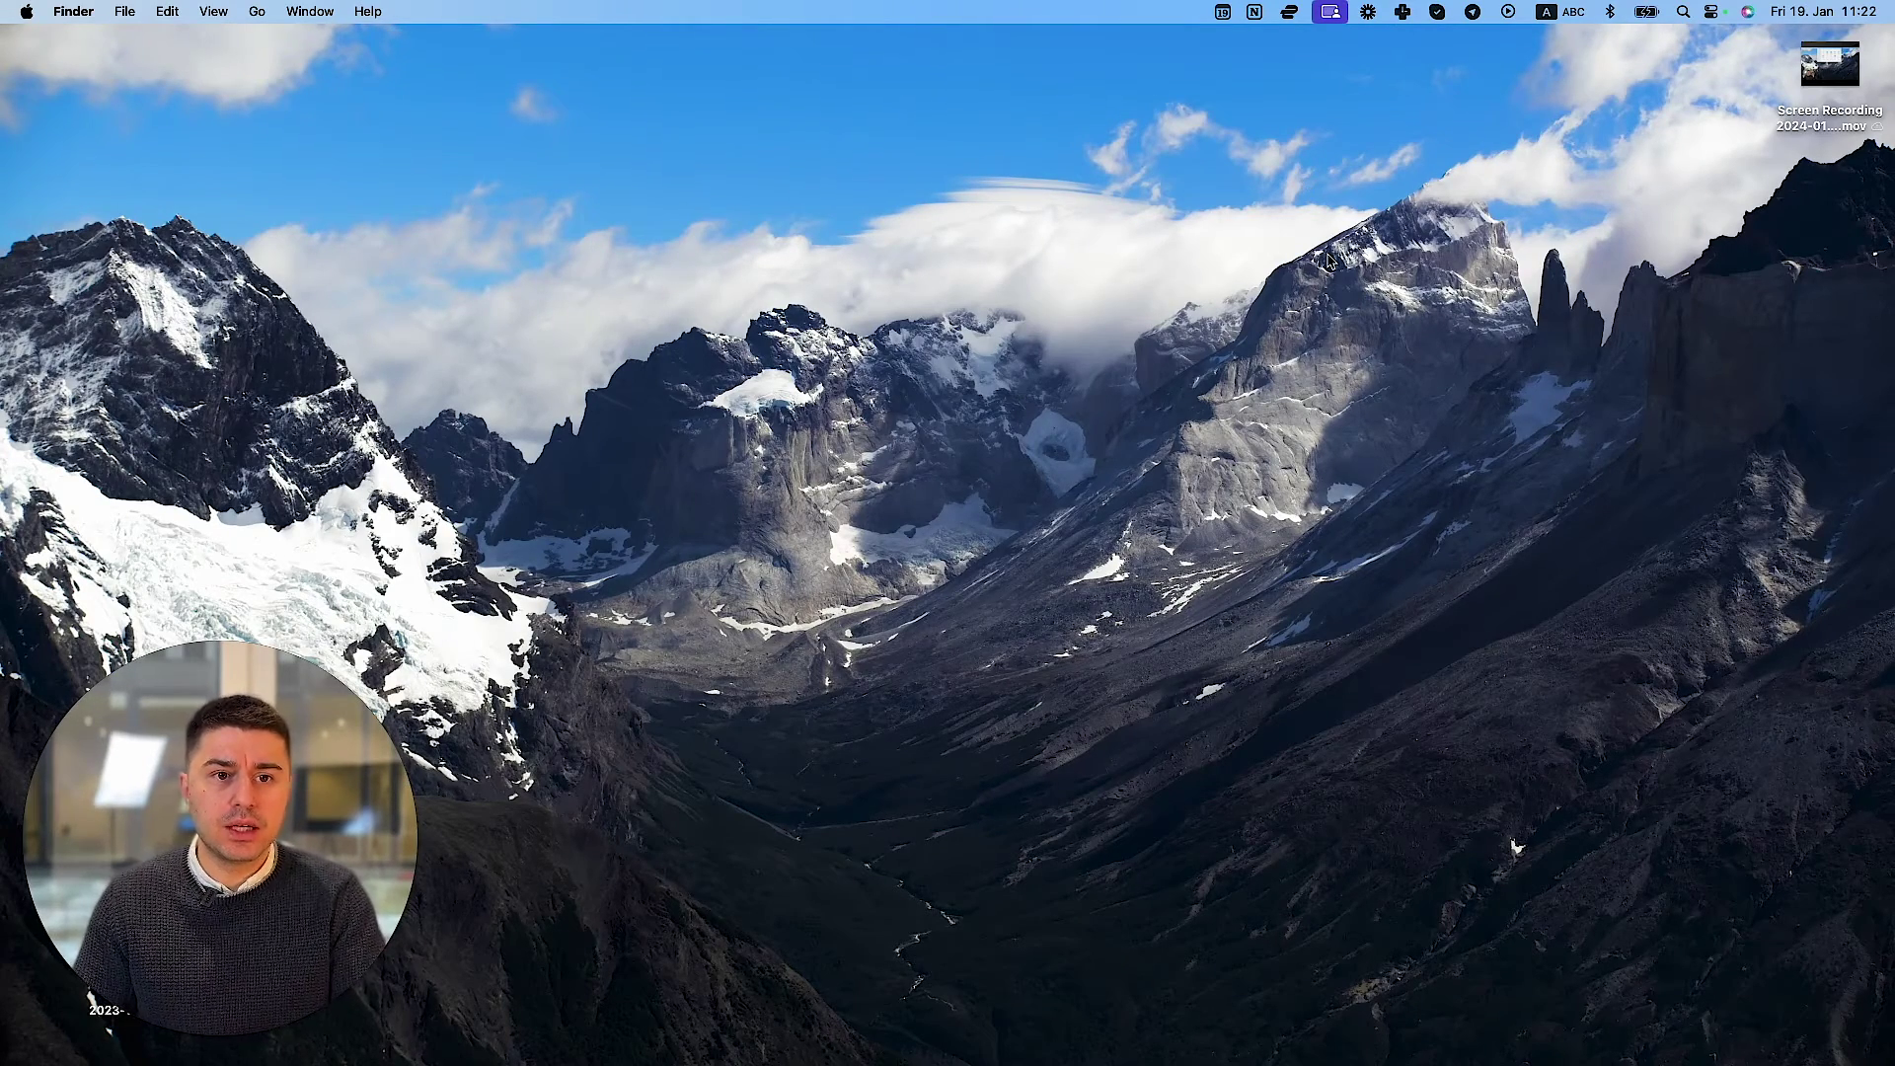
Switch to QuickTime Player from the Other applications folder and set up a new screen recording
{"action": "key", "text": "F4"}
{"action": "scroll", "coordinate": [1316, 733], "scroll_direction": "up", "scroll_amount": 2}
{"action": "left_click", "coordinate": [741, 816]}
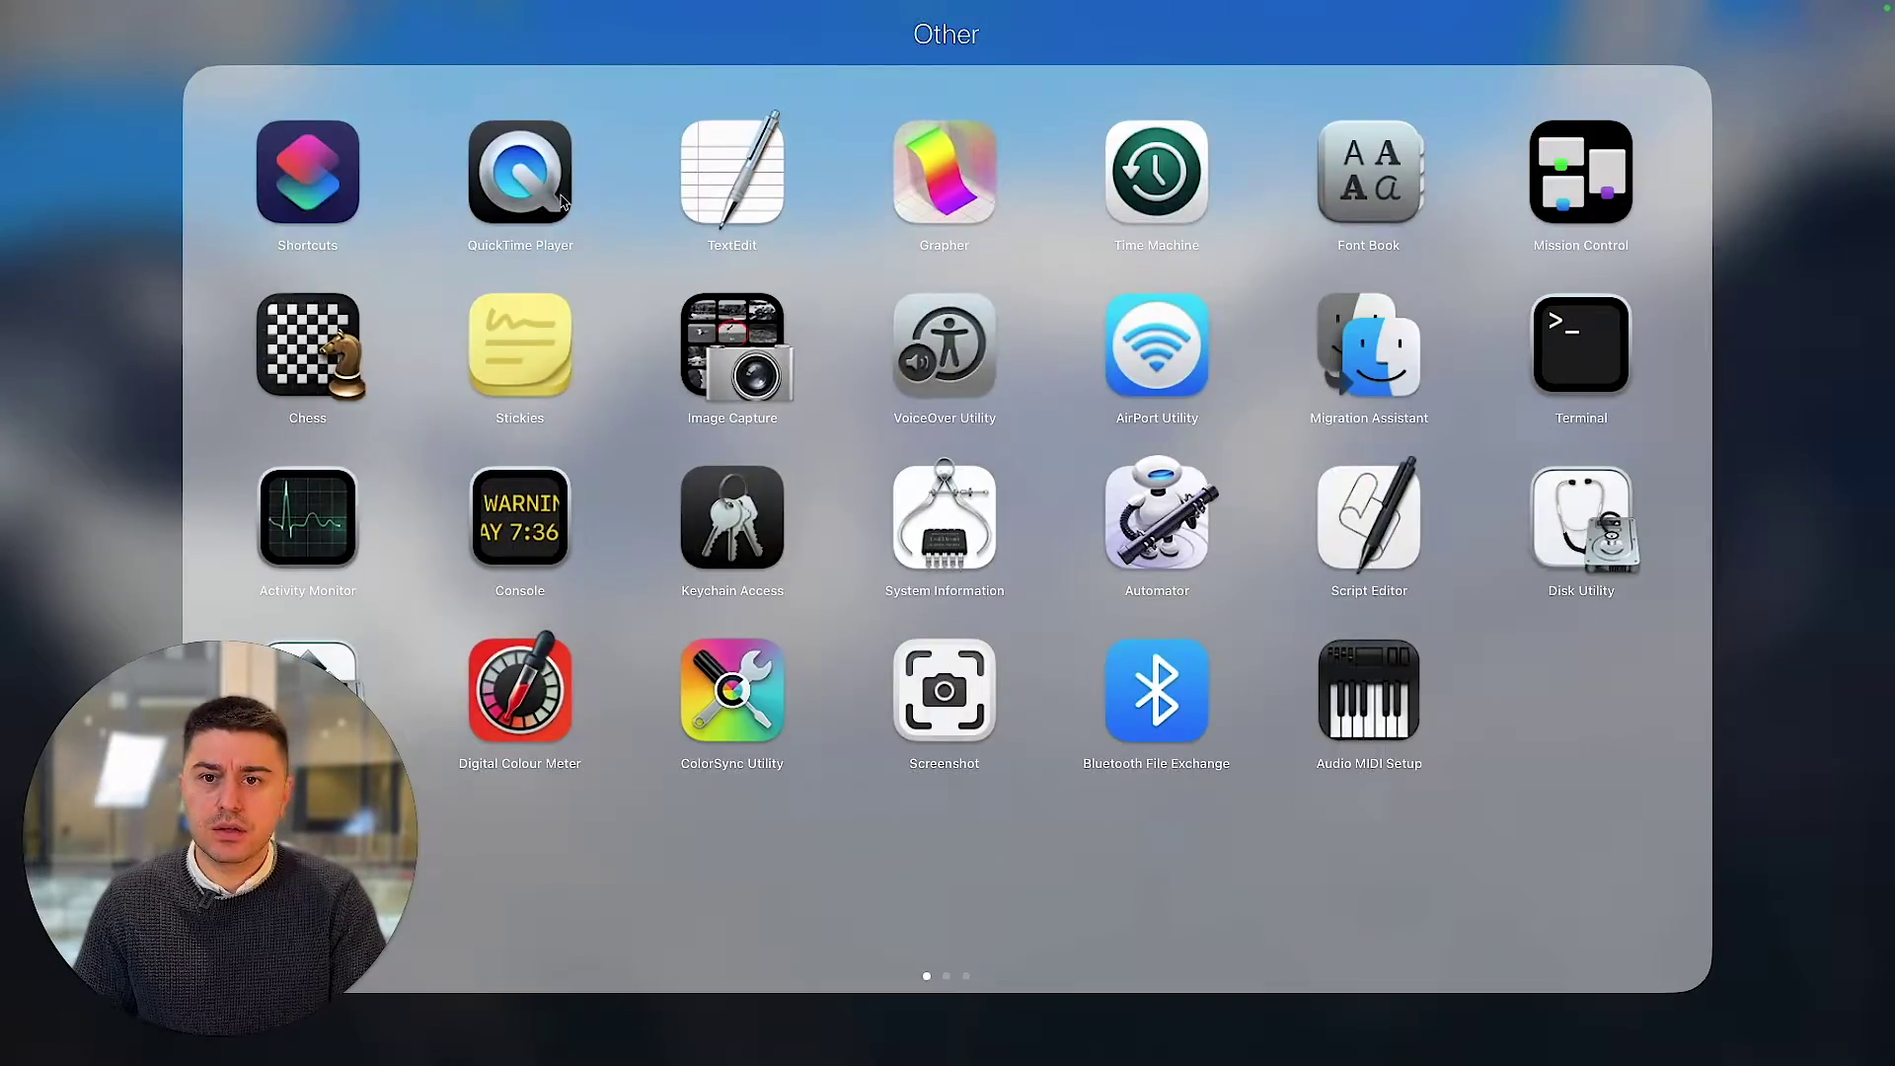
{"action": "left_click", "coordinate": [561, 201]}
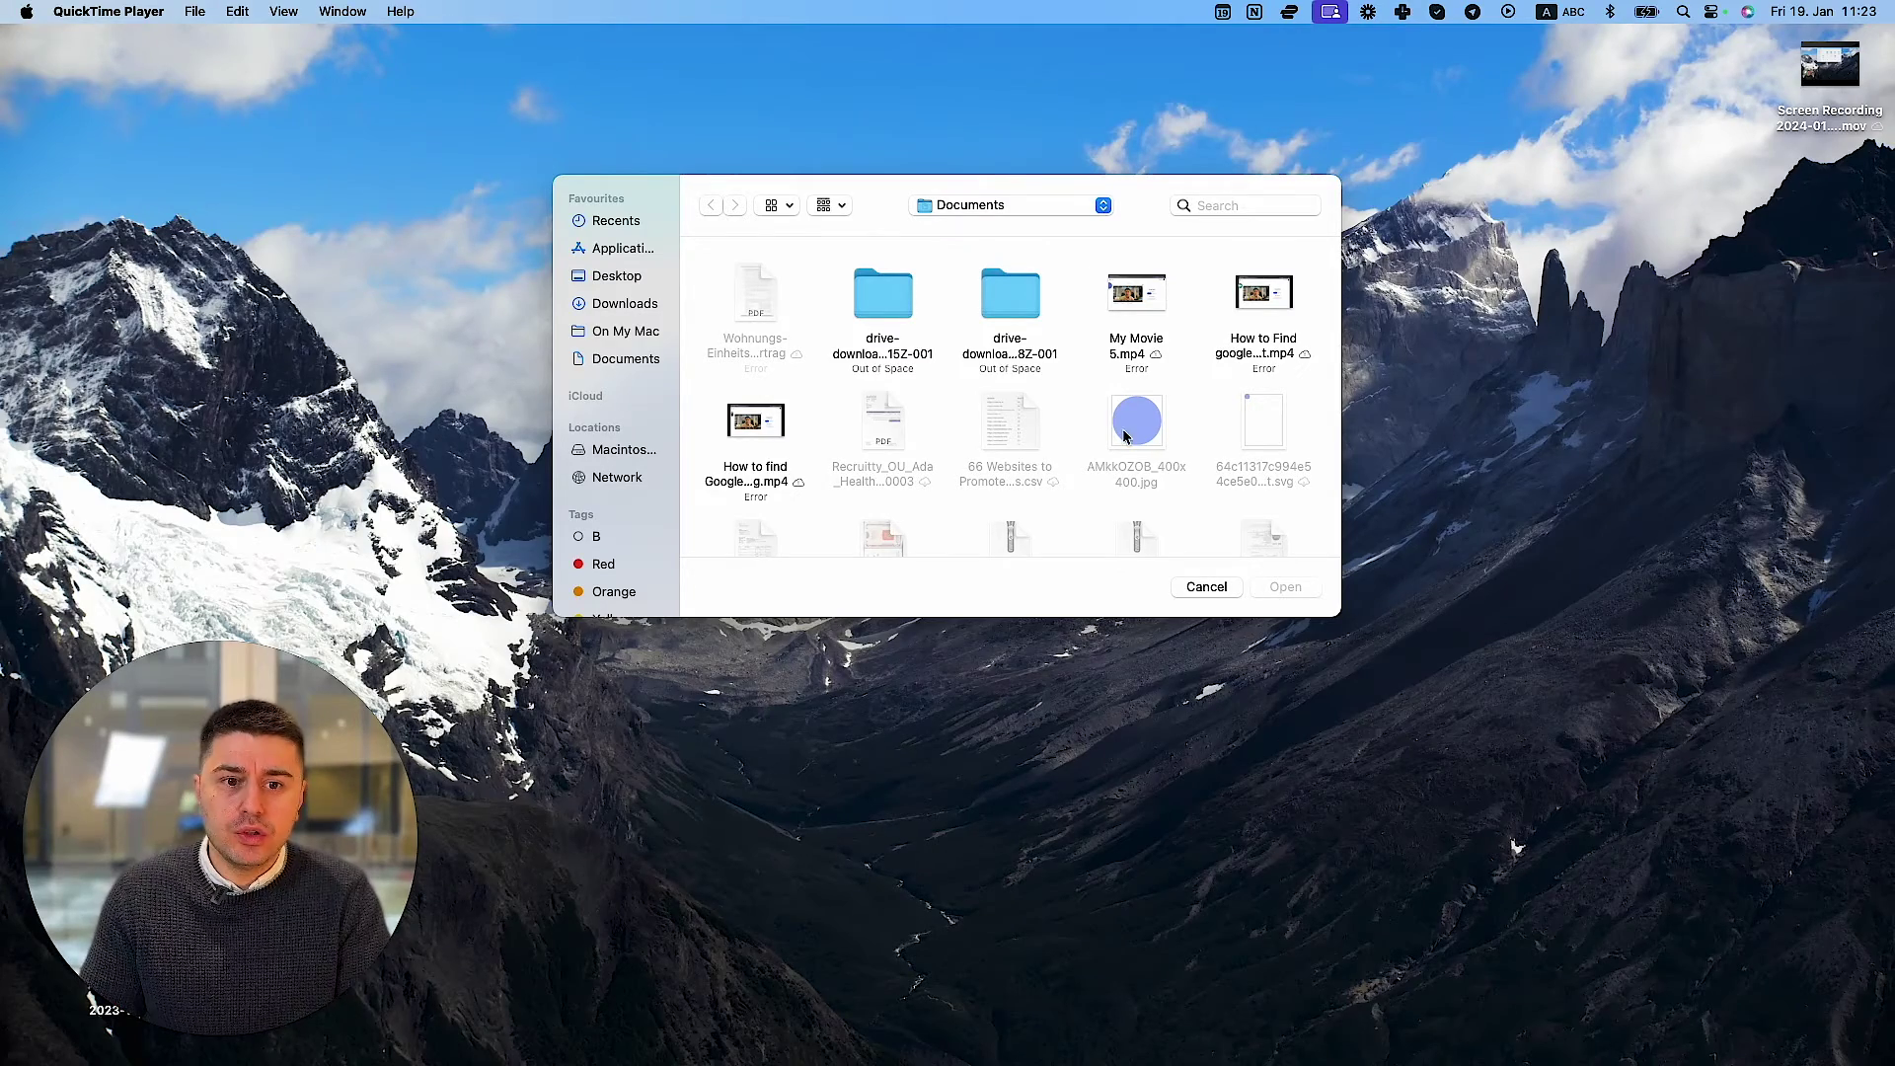
{"action": "mouse_move", "coordinate": [1554, 1037]}
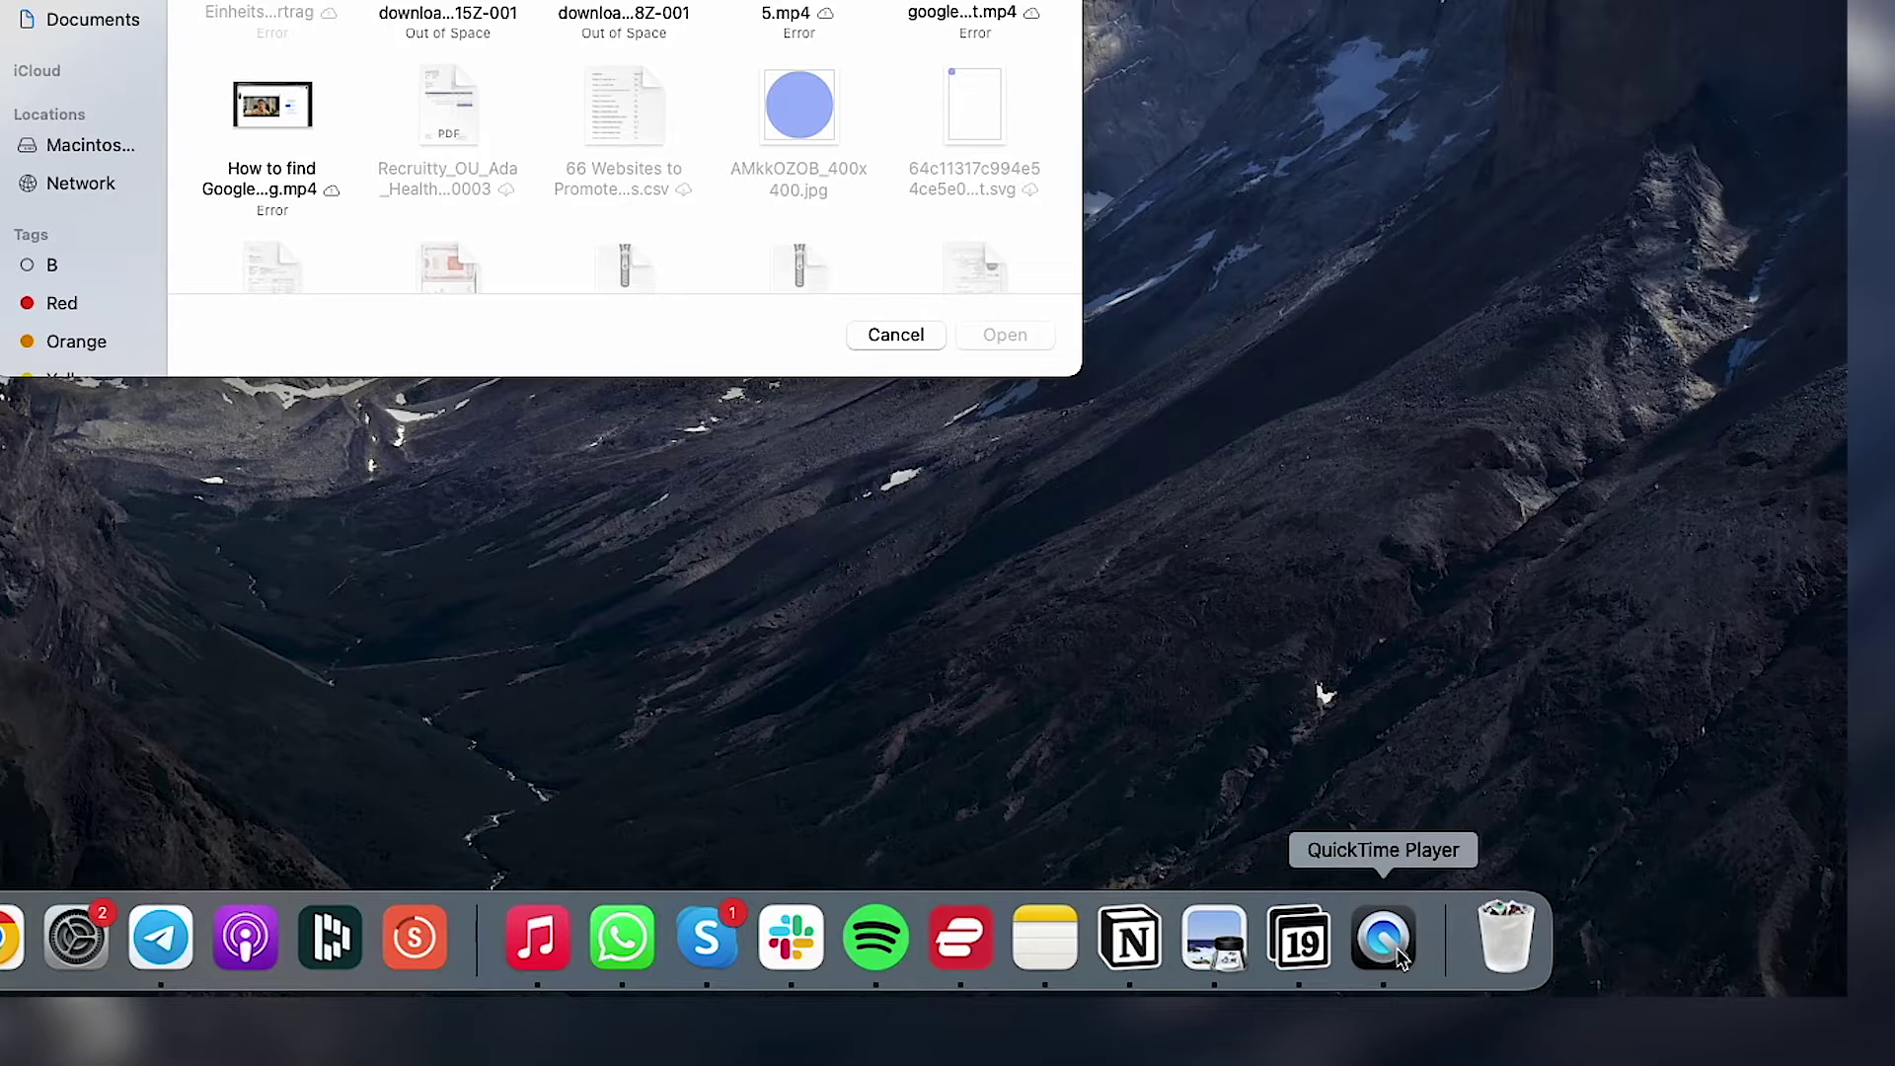
{"action": "right_click", "coordinate": [1402, 956]}
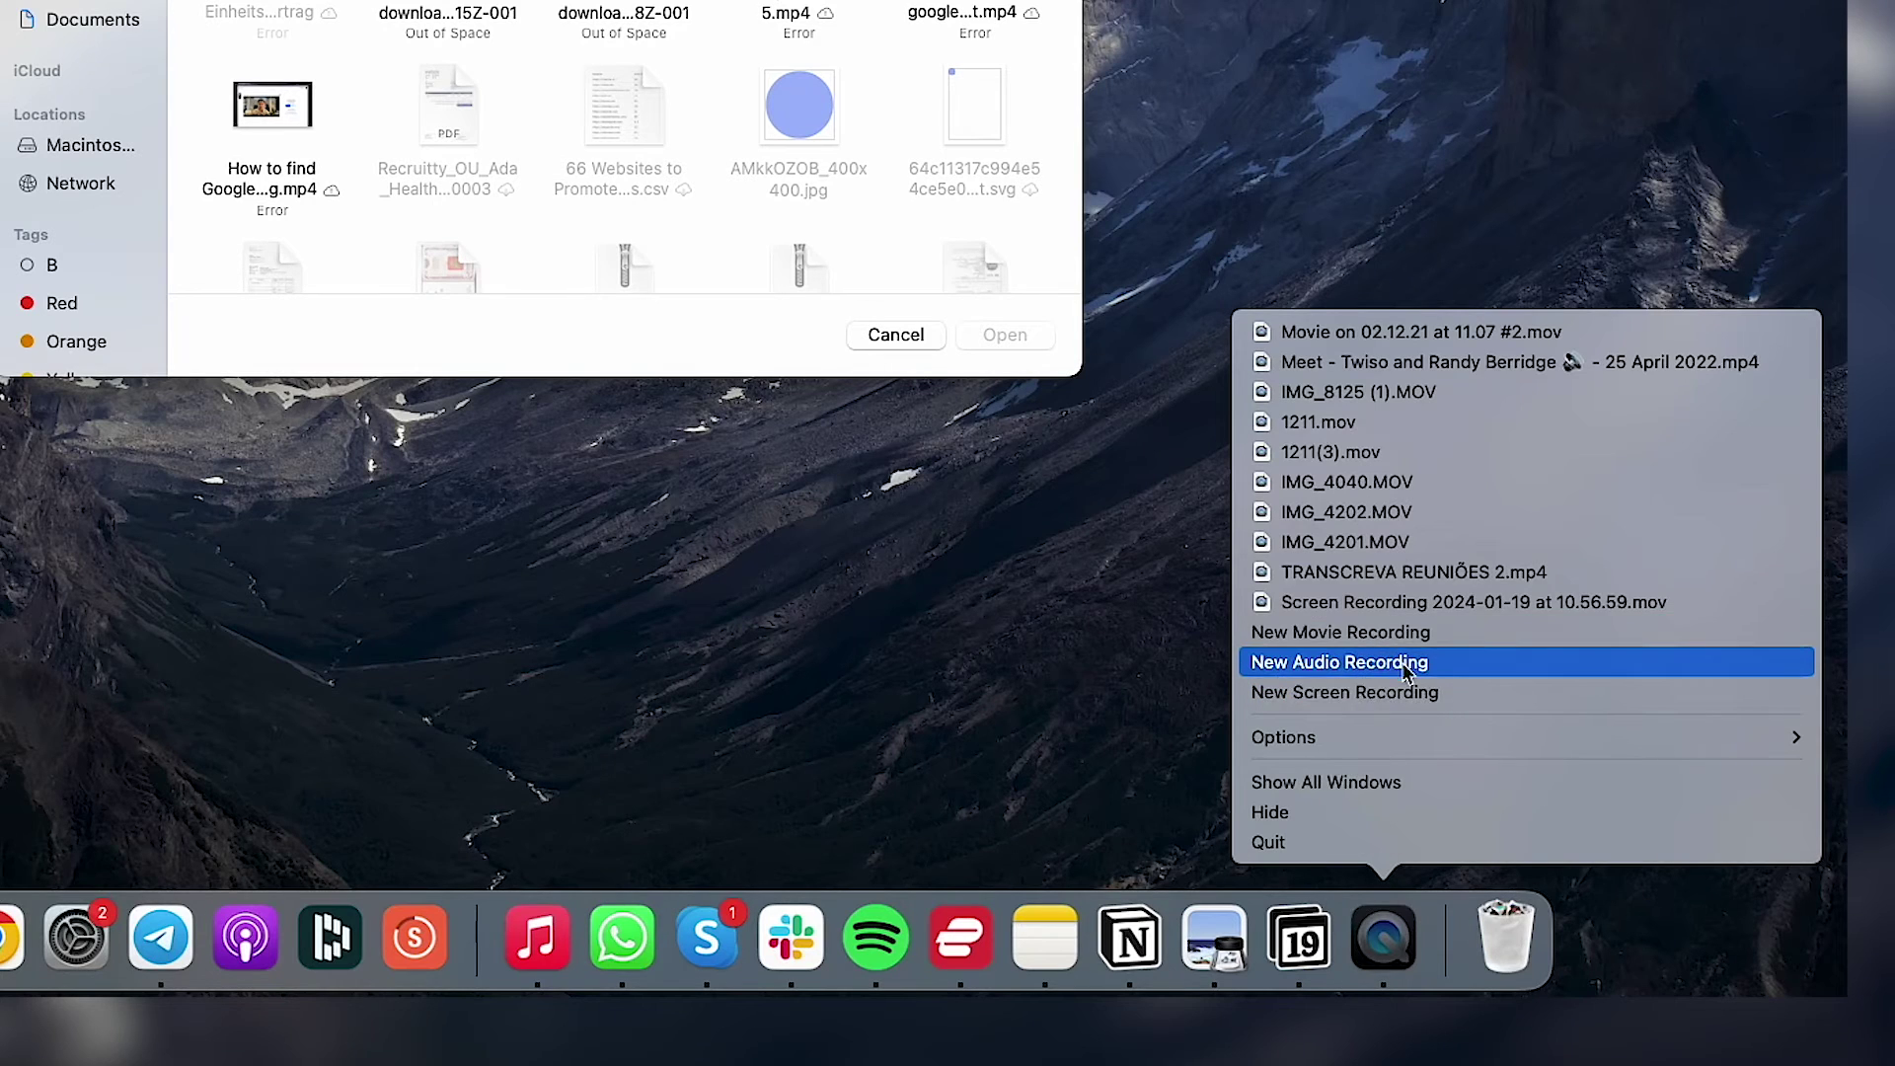
{"action": "left_click", "coordinate": [1414, 696]}
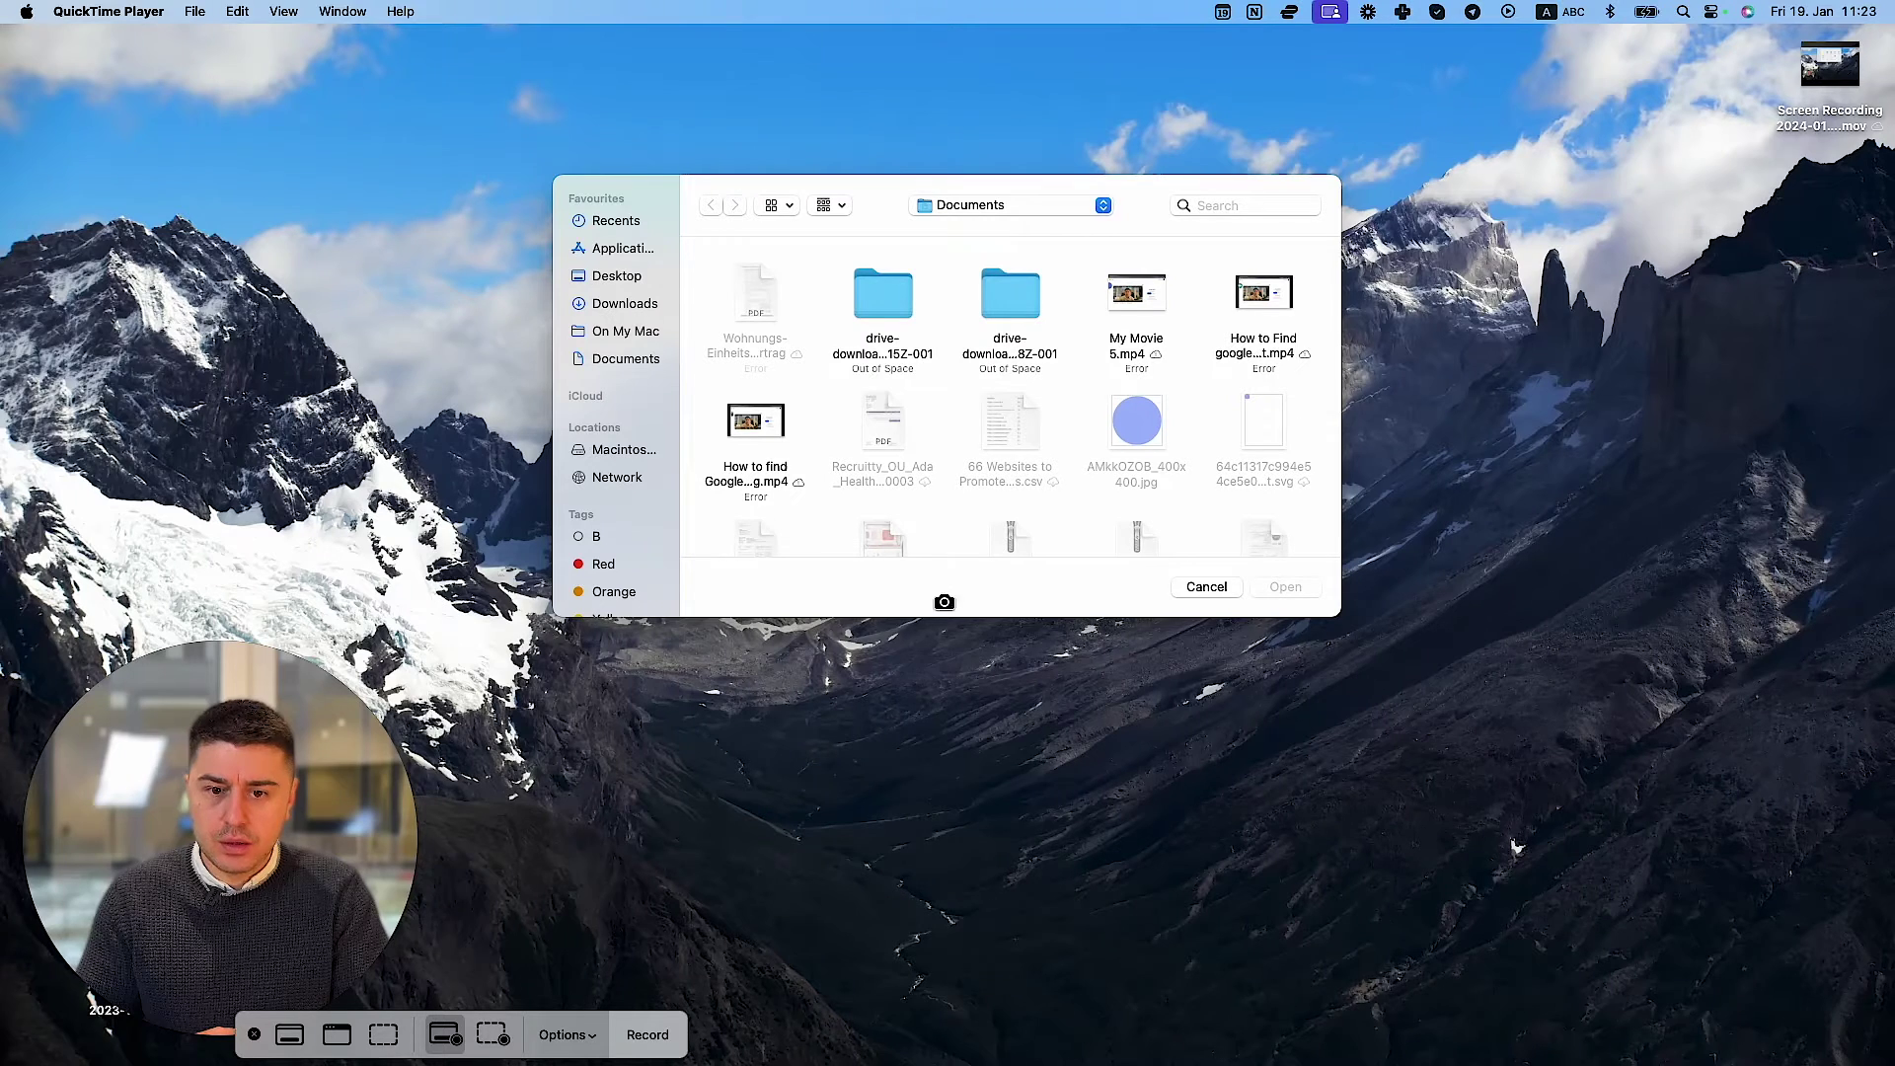
Set the capture to a selected portion, fit its frame around the Google Meet video and start recording
{"action": "left_click", "coordinate": [497, 1036]}
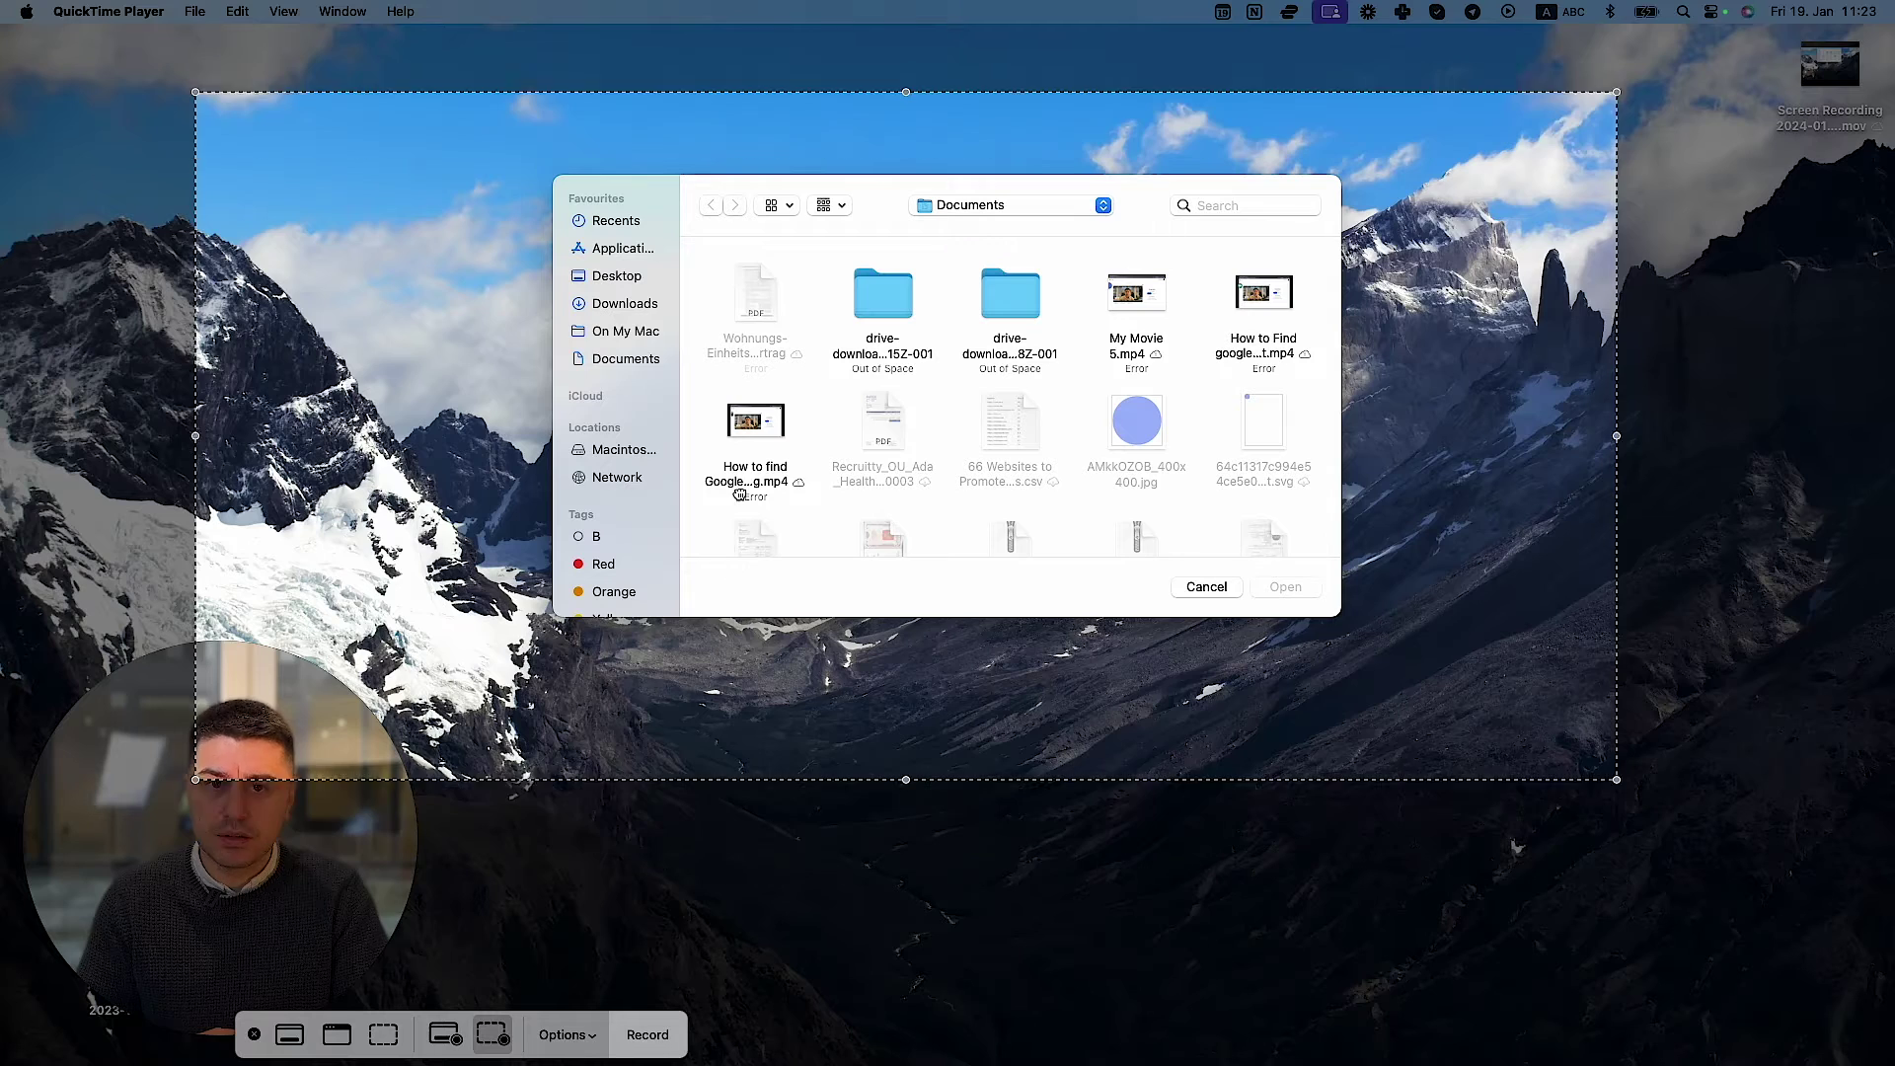
{"action": "left_click_drag", "start_coordinate": [740, 498], "coordinate": [670, 696]}
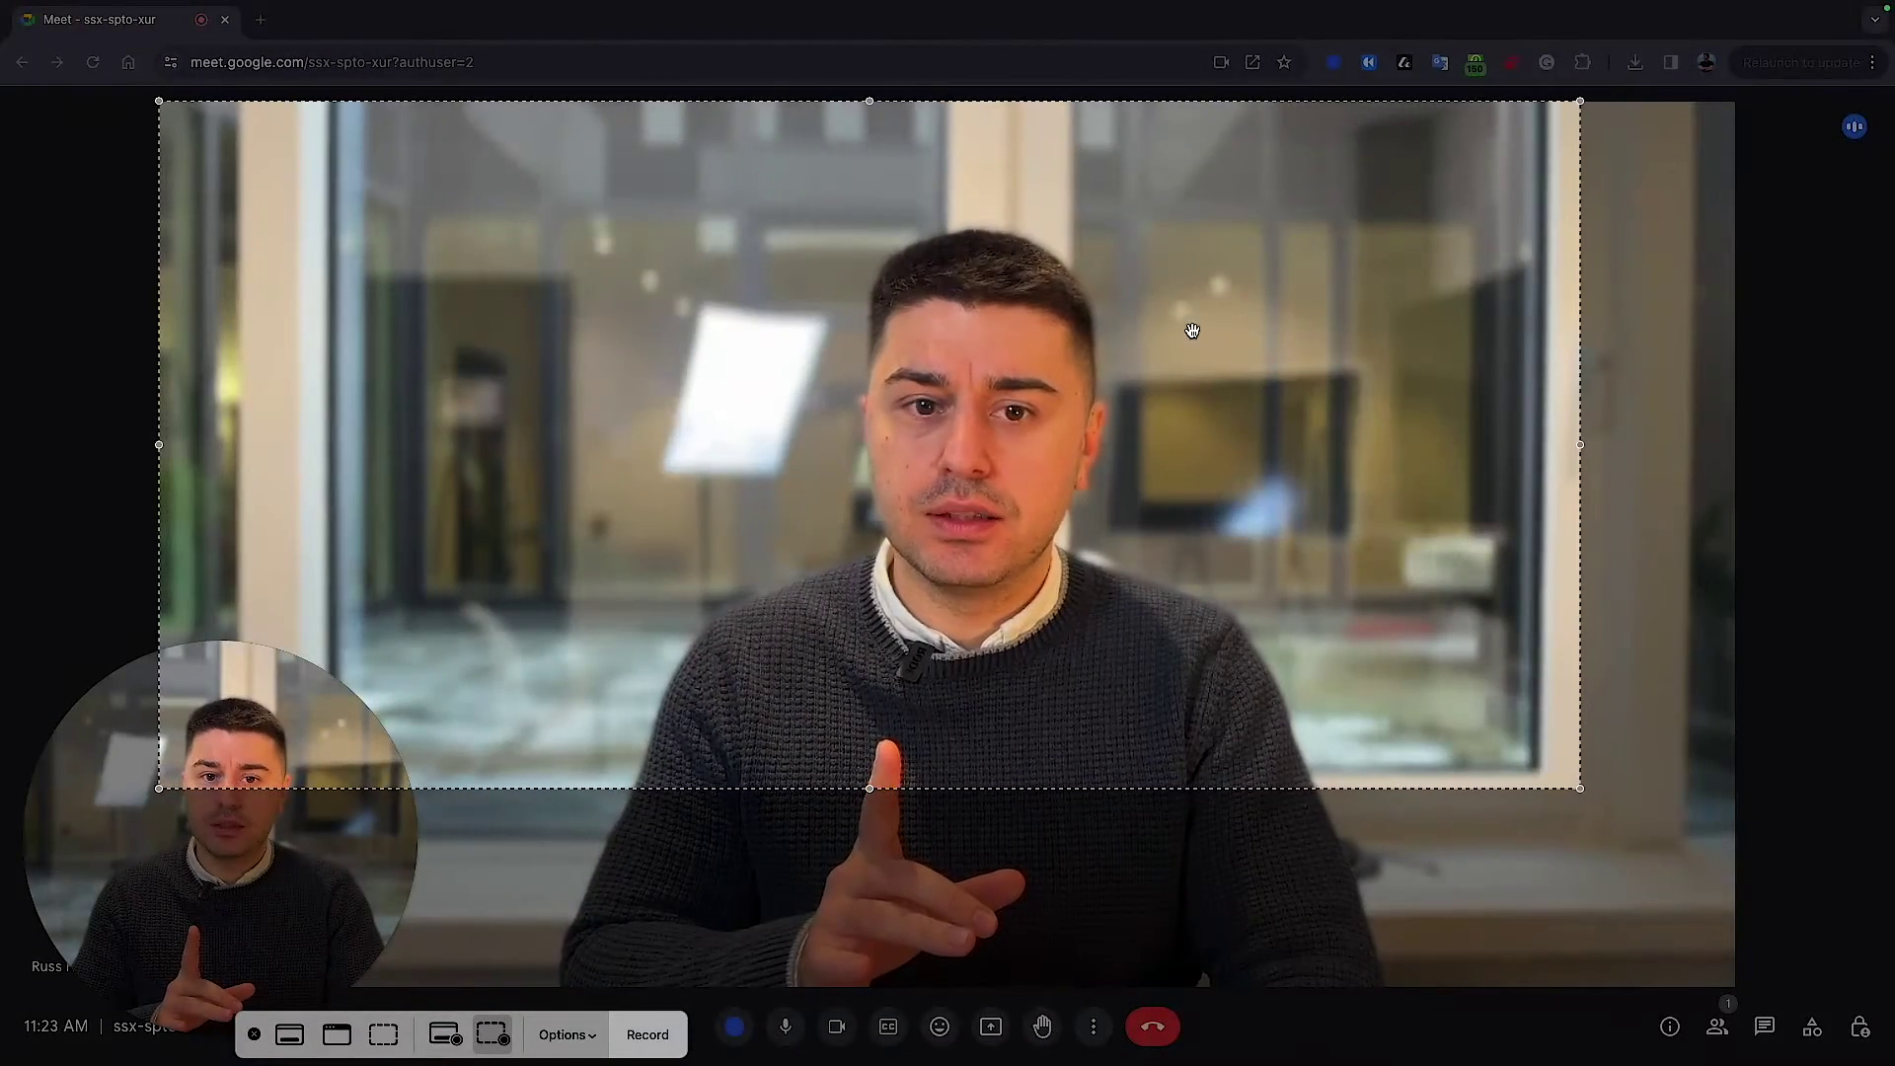
{"action": "left_click_drag", "start_coordinate": [1580, 788], "coordinate": [1730, 989]}
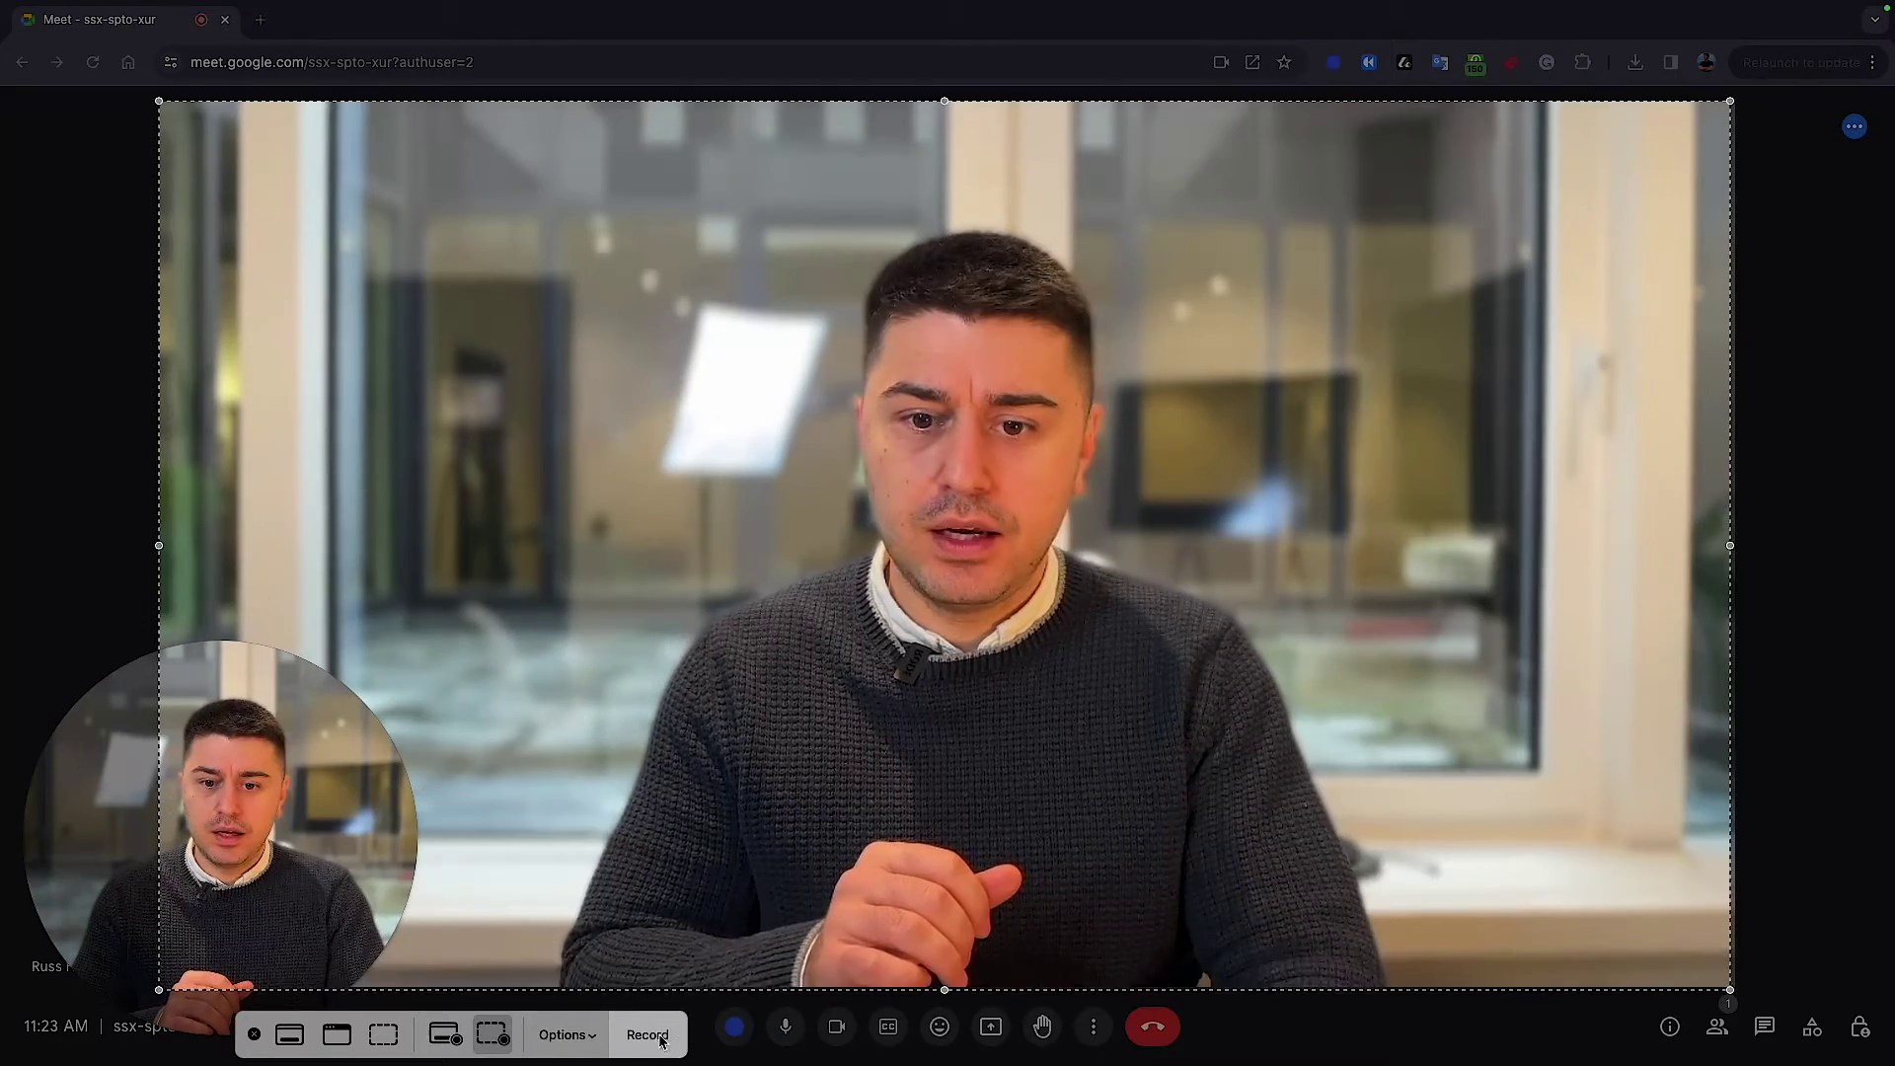
{"action": "left_click", "coordinate": [659, 1038]}
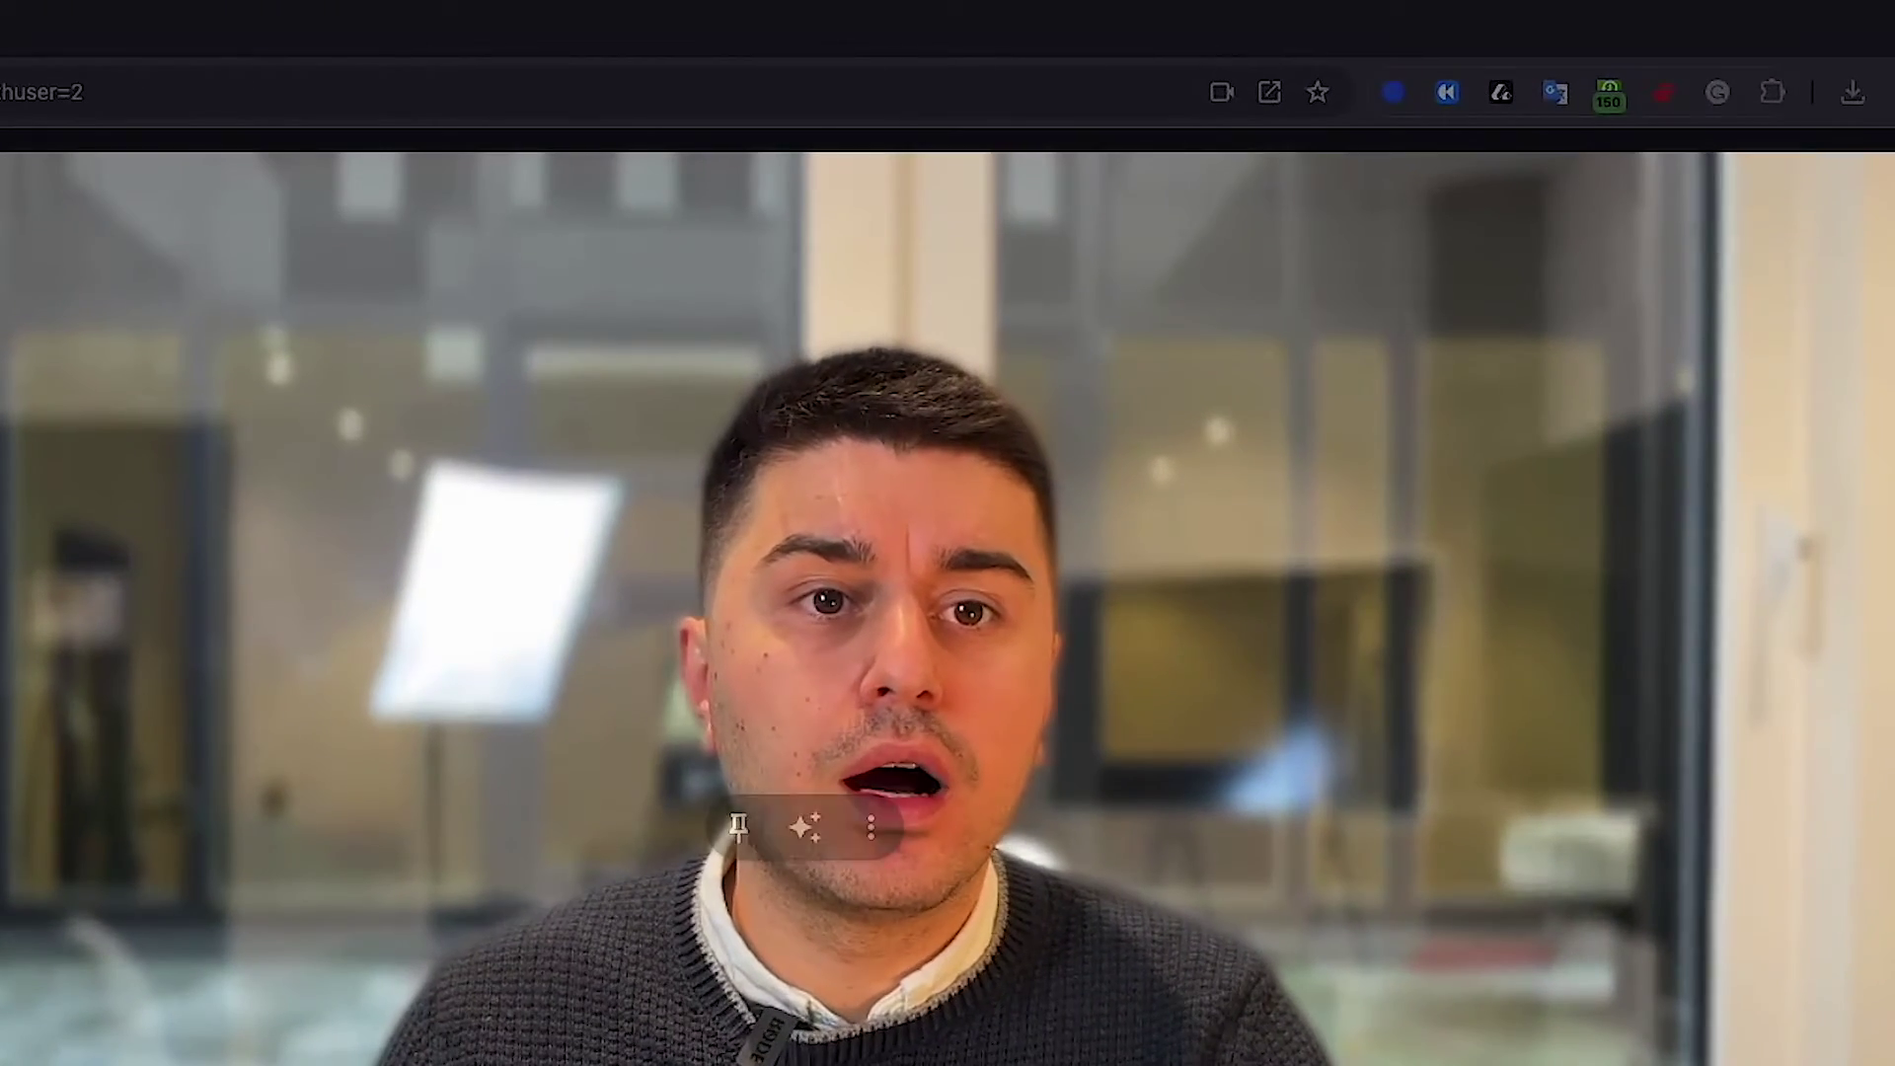
Stop the QuickTime Player screen recording and play back the captured video
{"action": "mouse_move", "coordinate": [1170, 24]}
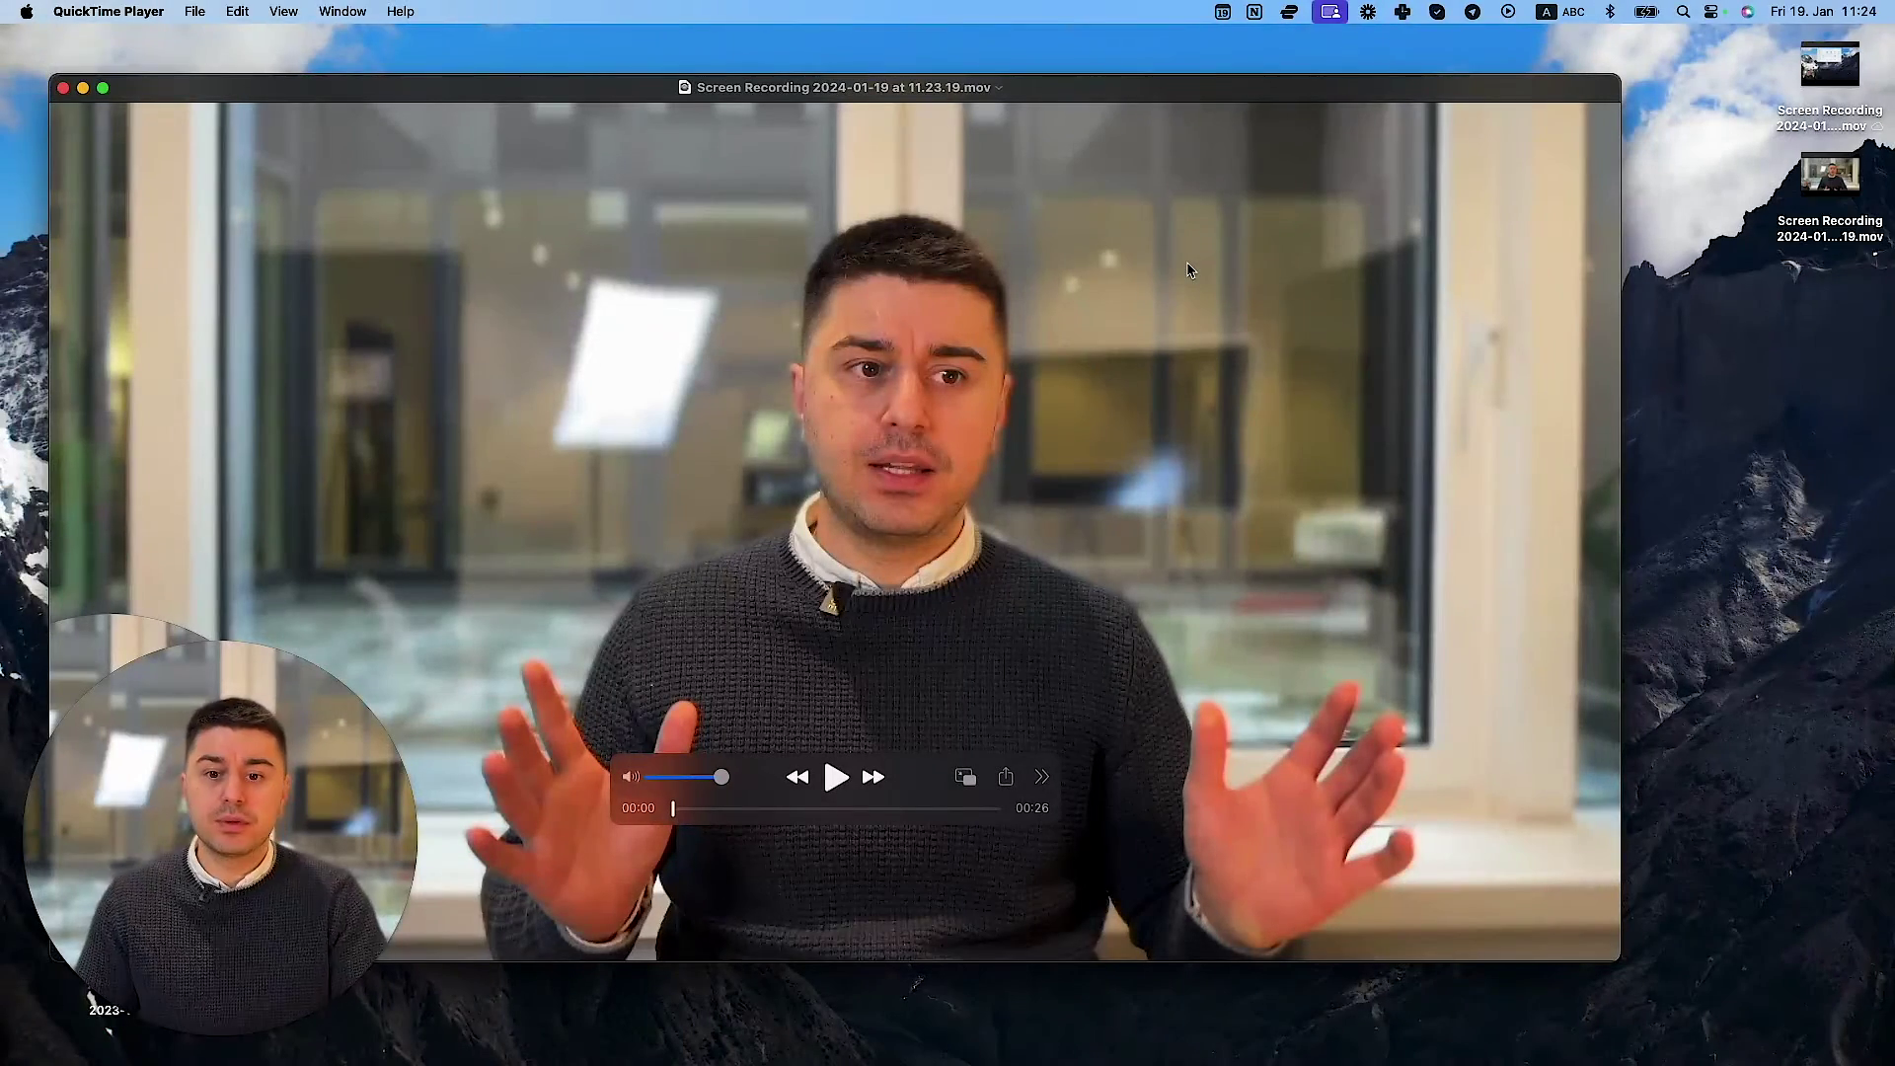
{"action": "left_click", "coordinate": [813, 810]}
{"action": "left_click", "coordinate": [836, 780]}
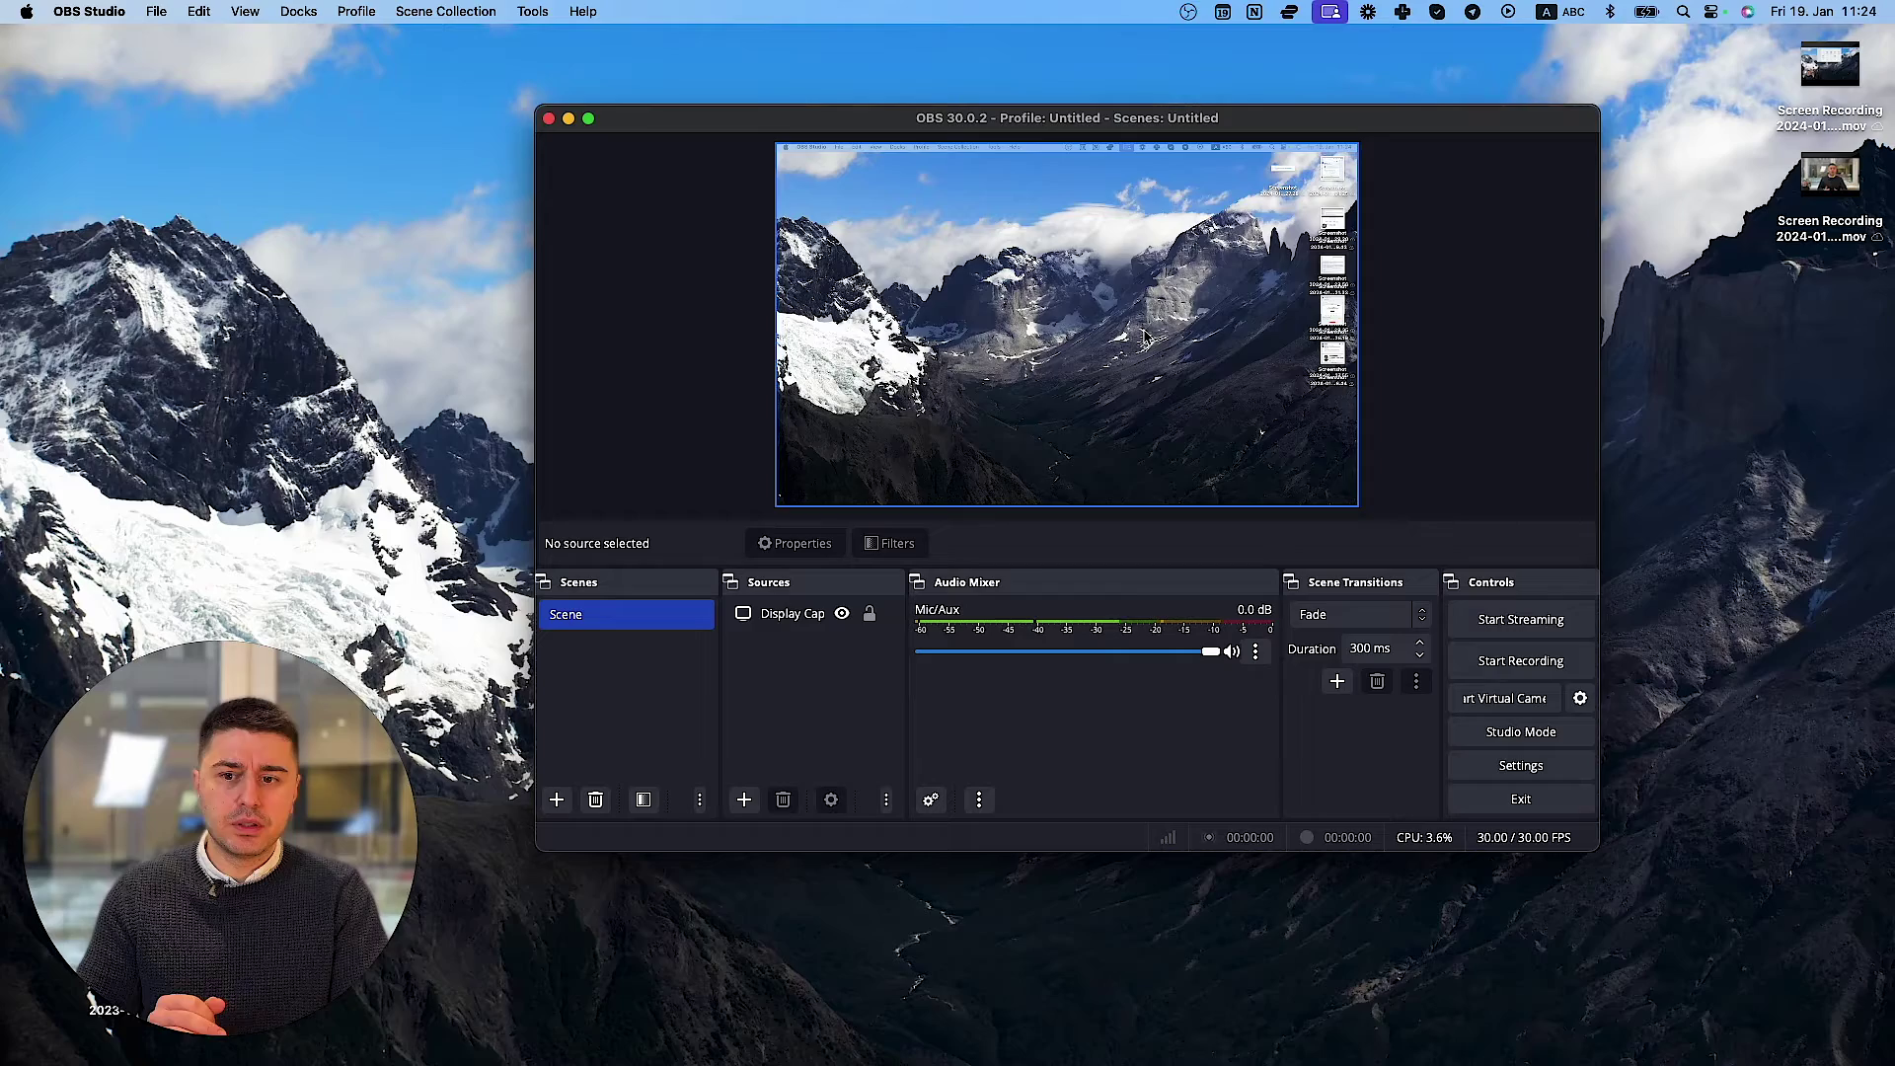
Select the Display Capture source in the OBS Studio preview and start recording the screen
{"action": "mouse_move", "coordinate": [1143, 335]}
{"action": "left_mouse_down"}
{"action": "mouse_move", "coordinate": [1146, 361]}
{"action": "mouse_move", "coordinate": [1143, 330]}
{"action": "left_mouse_up"}
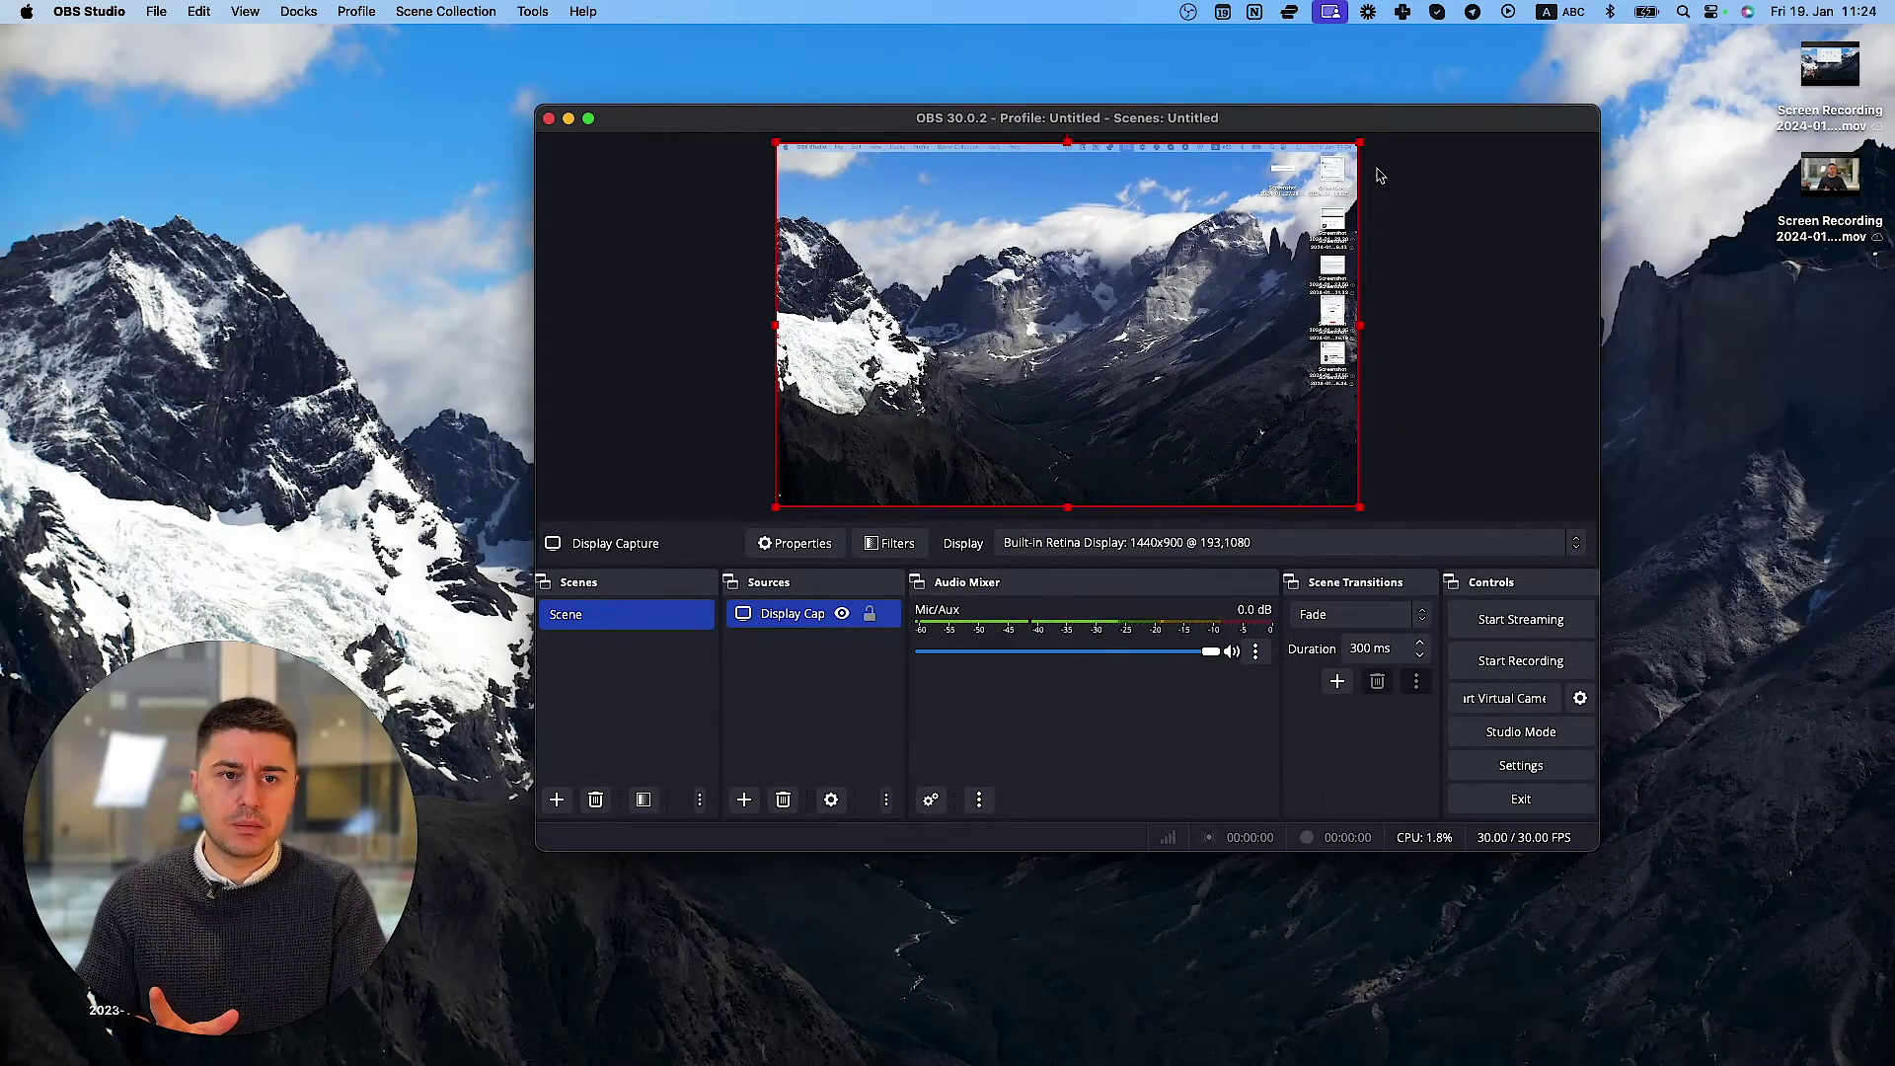
{"action": "left_click_drag", "start_coordinate": [1361, 141], "coordinate": [1339, 376]}
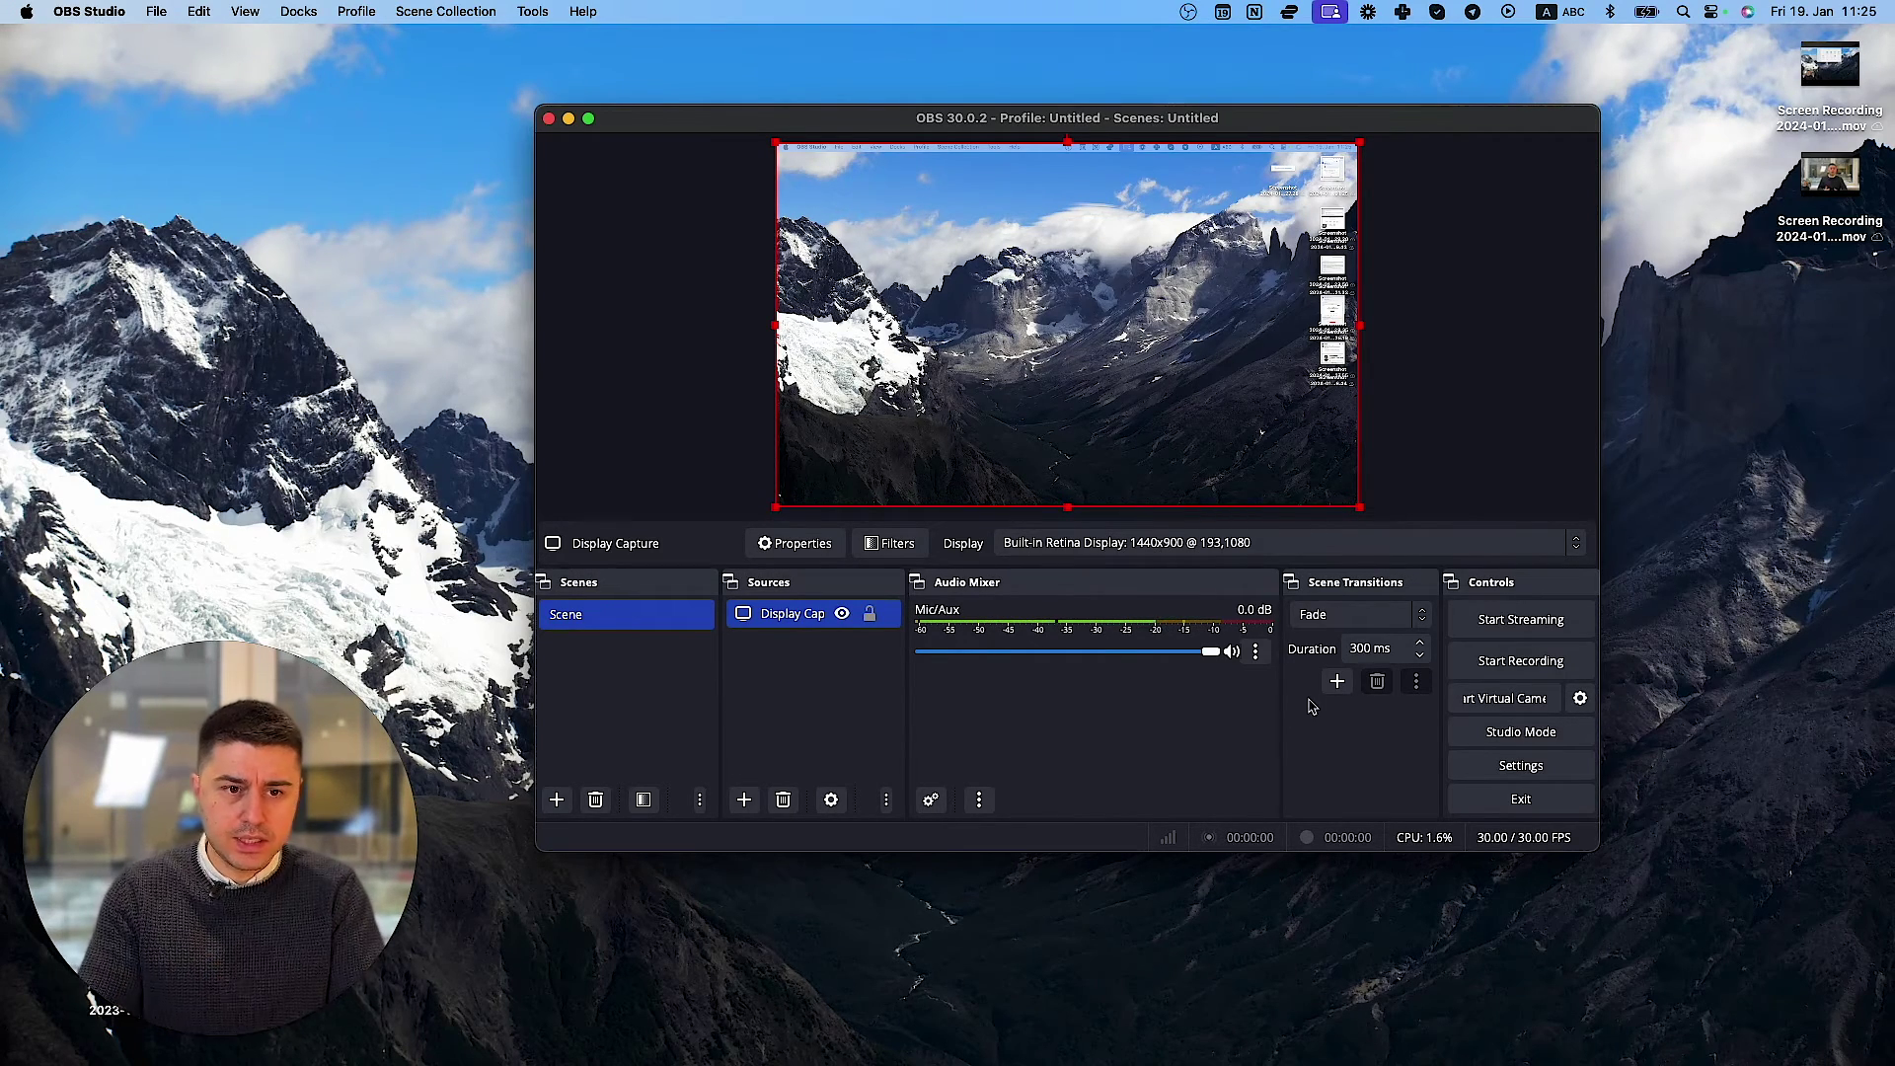
{"action": "left_click", "coordinate": [1527, 670]}
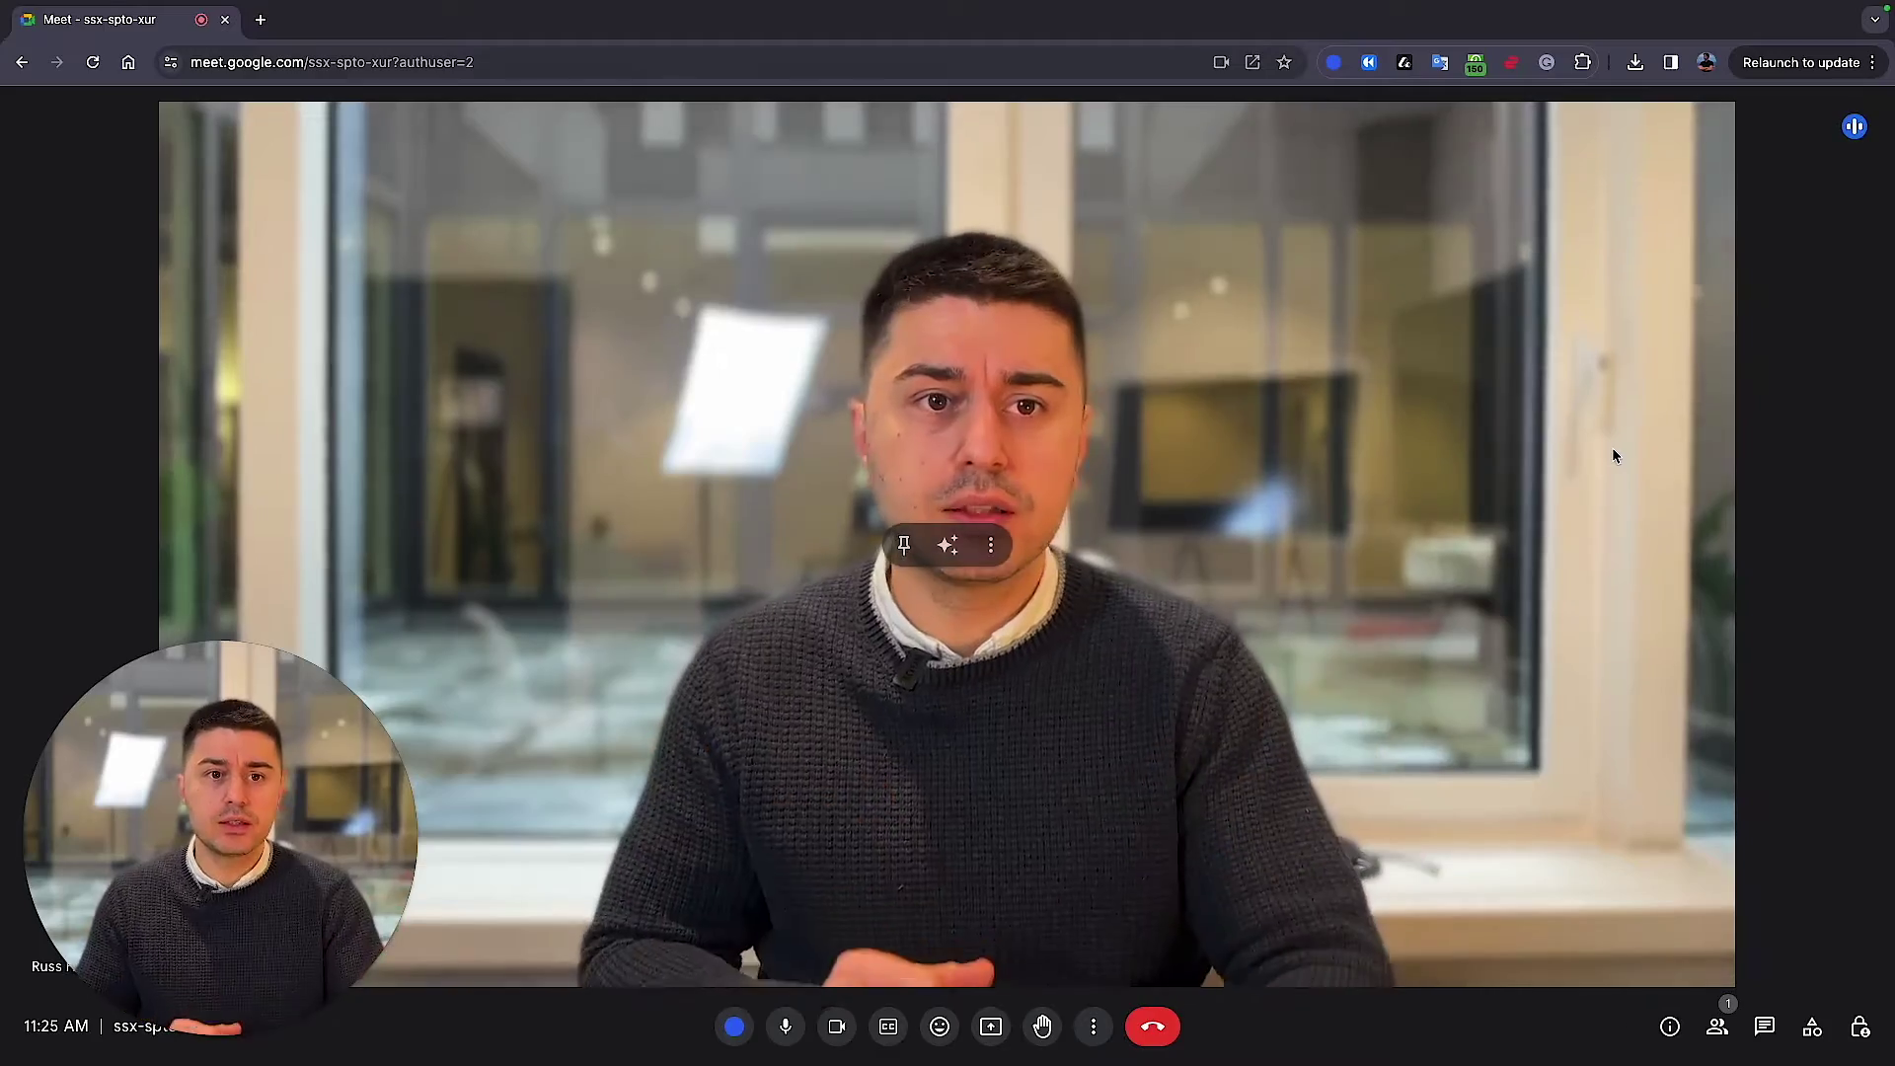
Stop the OBS Studio recording and return to the Google Meet call
{"action": "key", "text": "ctrl+Left"}
{"action": "left_click", "coordinate": [1521, 660]}
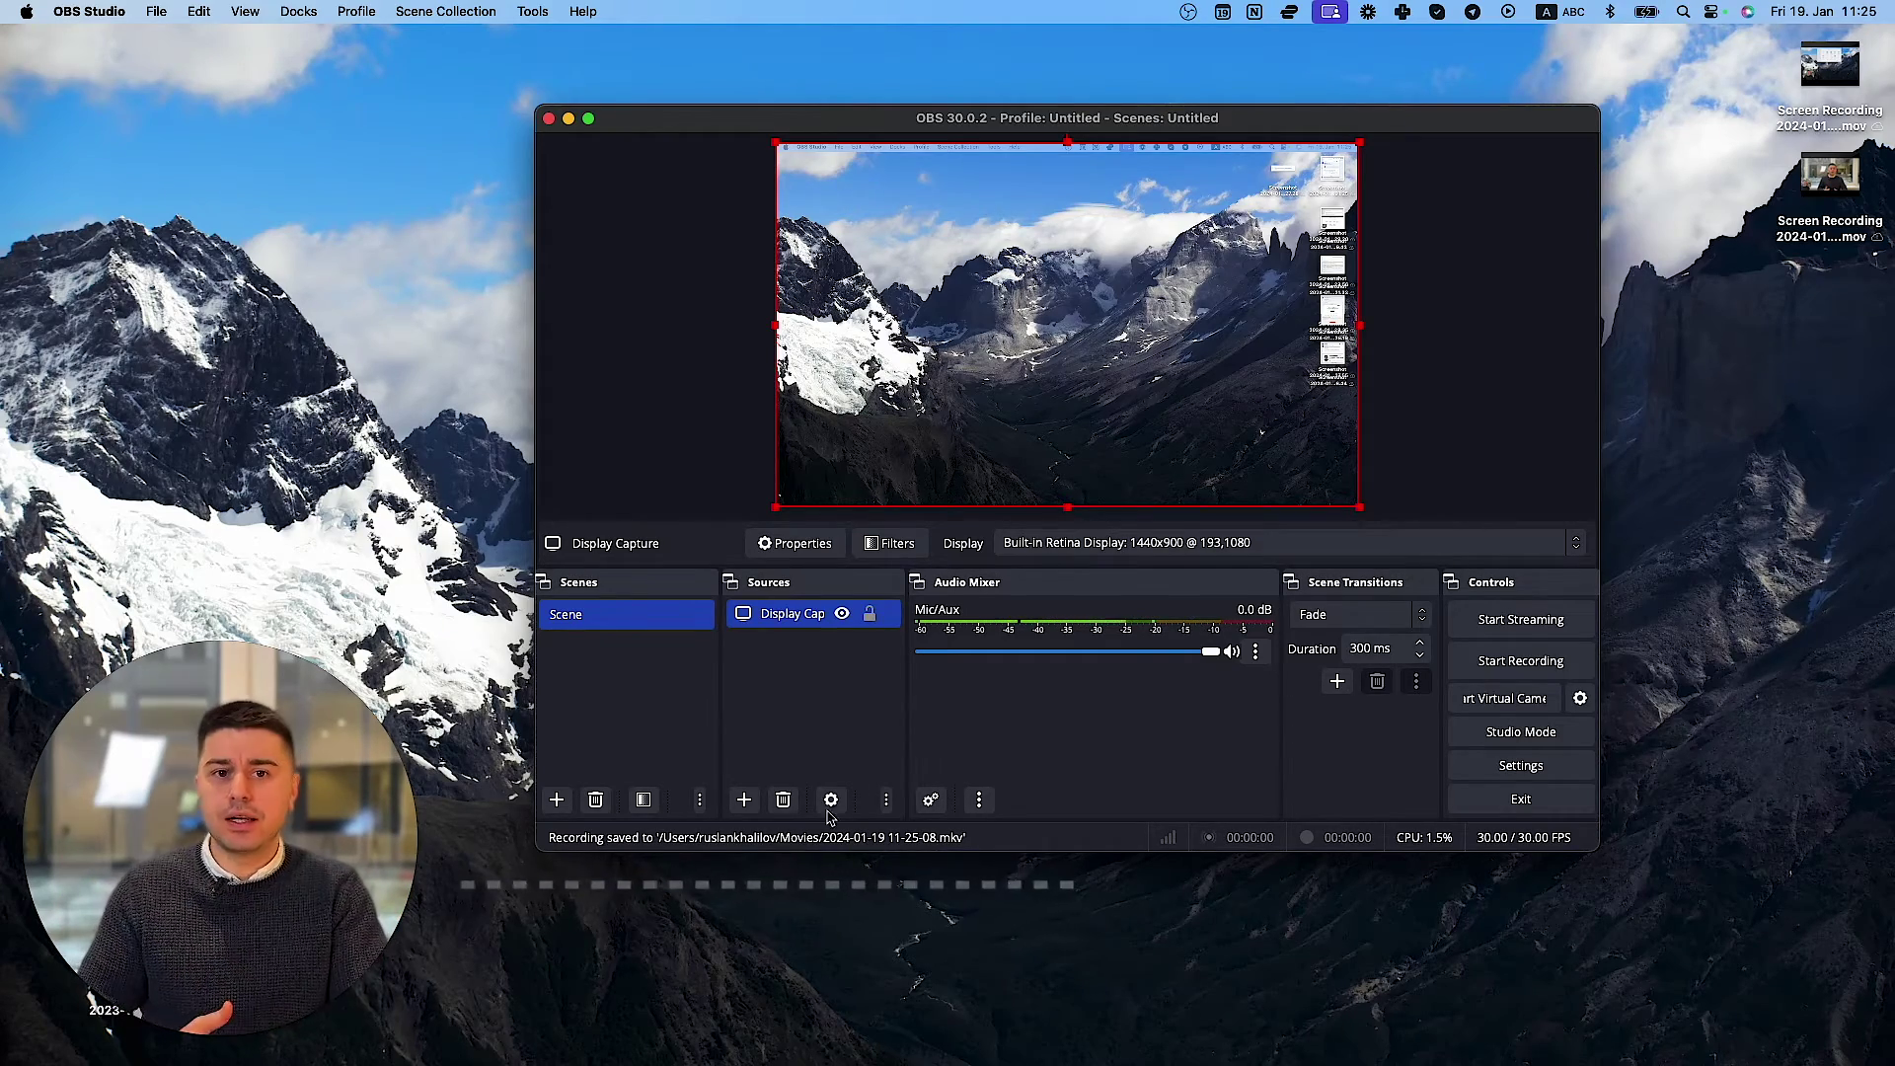
{"action": "key", "text": "ctrl+Right"}
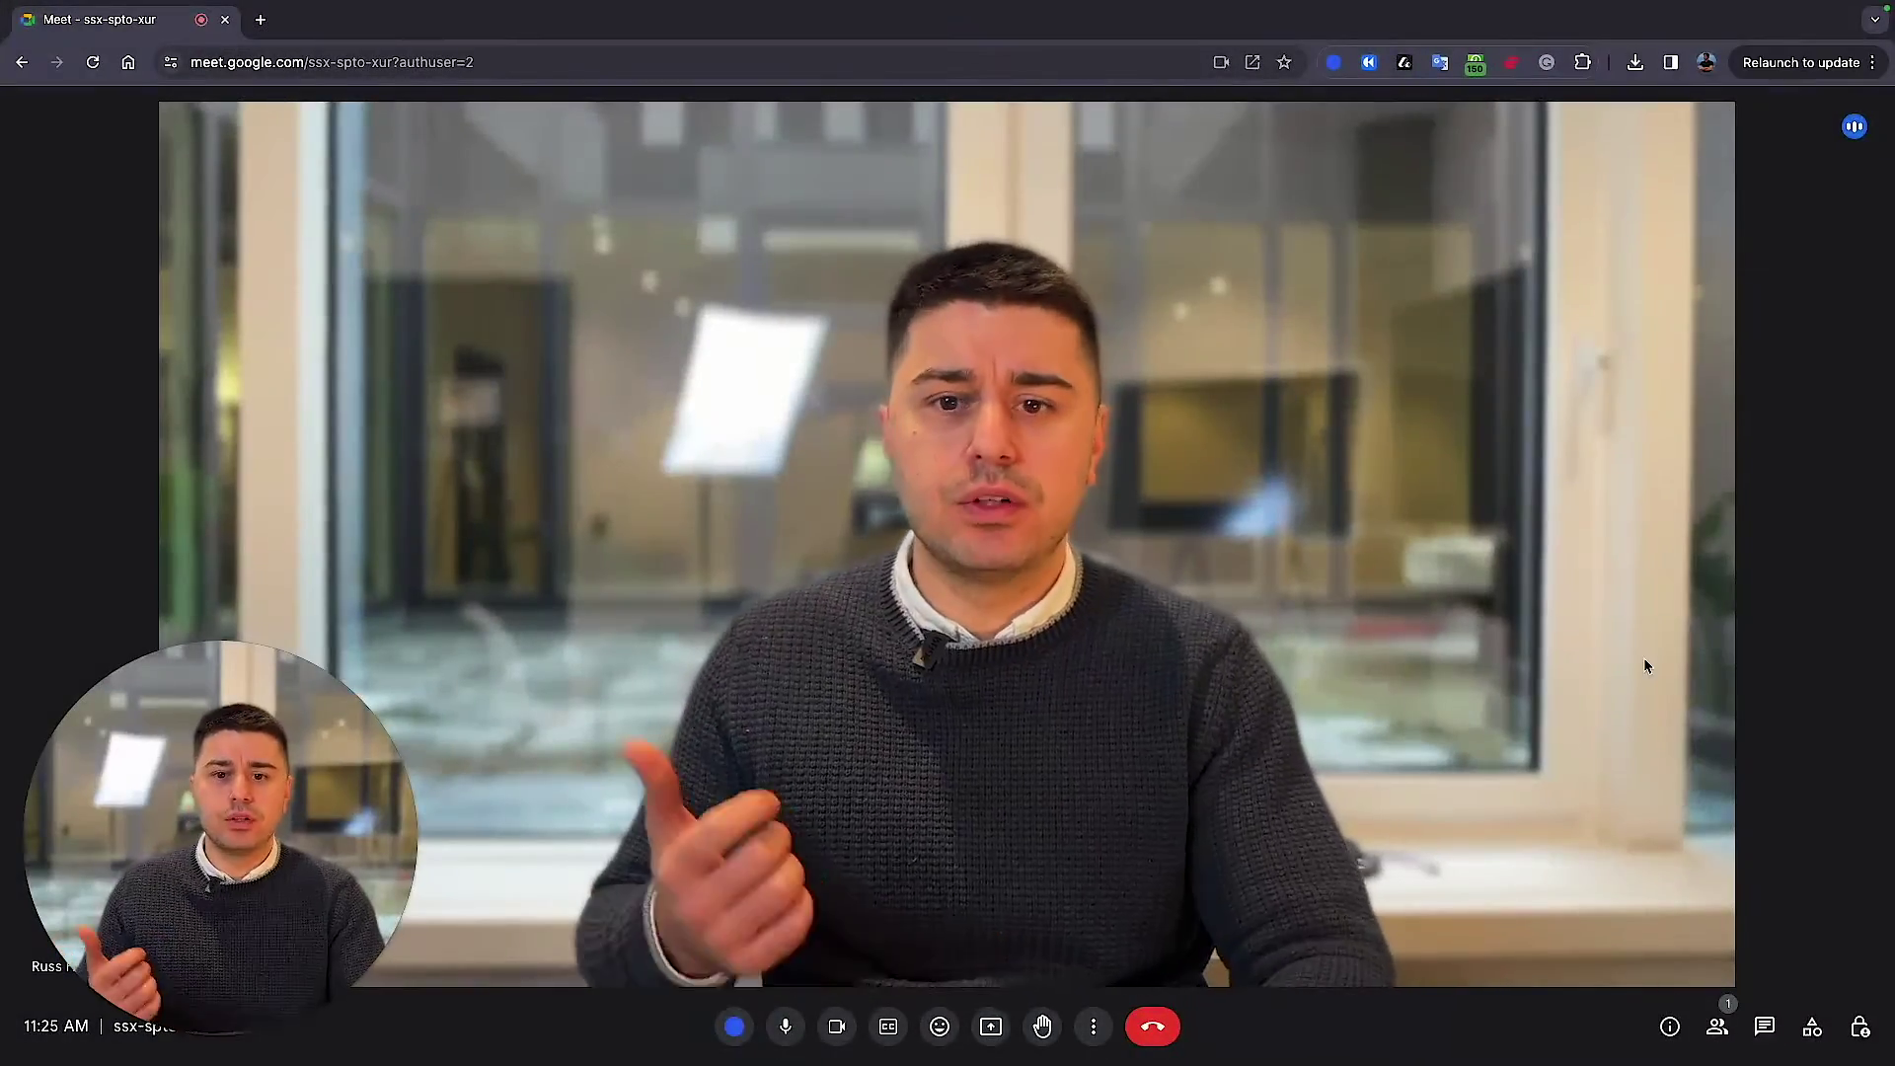